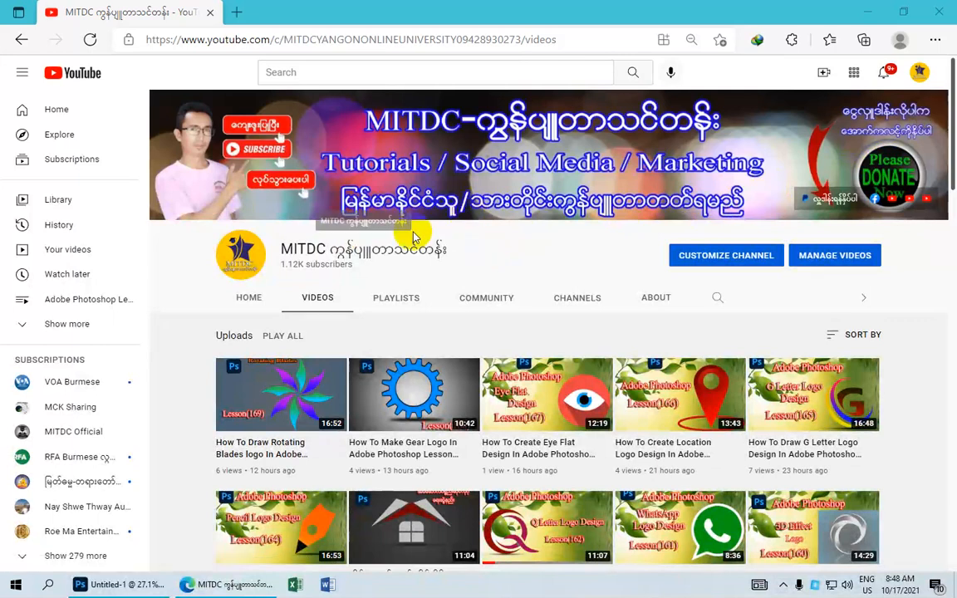
Minimize the browser, switch to Photoshop and look over the finished rainbow artwork.
{"action": "left_click", "coordinate": [865, 15]}
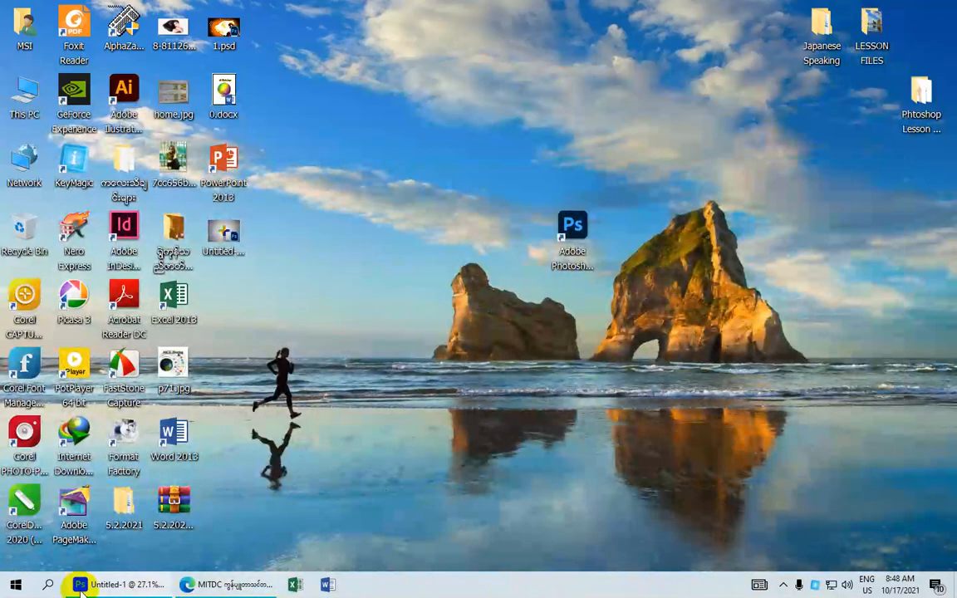
{"action": "left_click", "coordinate": [118, 586]}
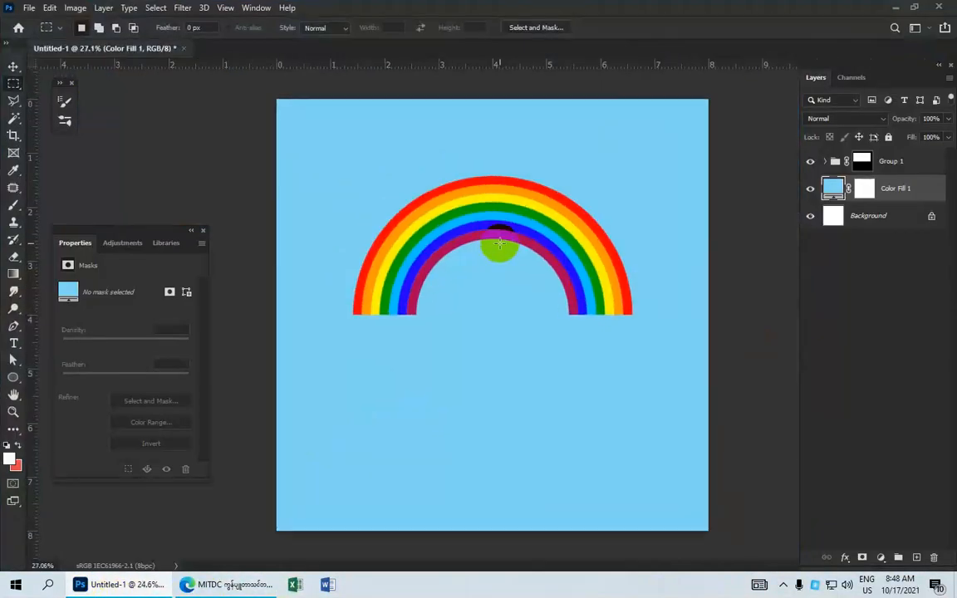
{"action": "scroll", "coordinate": [499, 243], "scroll_direction": "up", "scroll_amount": 2}
{"action": "scroll", "coordinate": [498, 242], "scroll_direction": "down", "scroll_amount": 2}
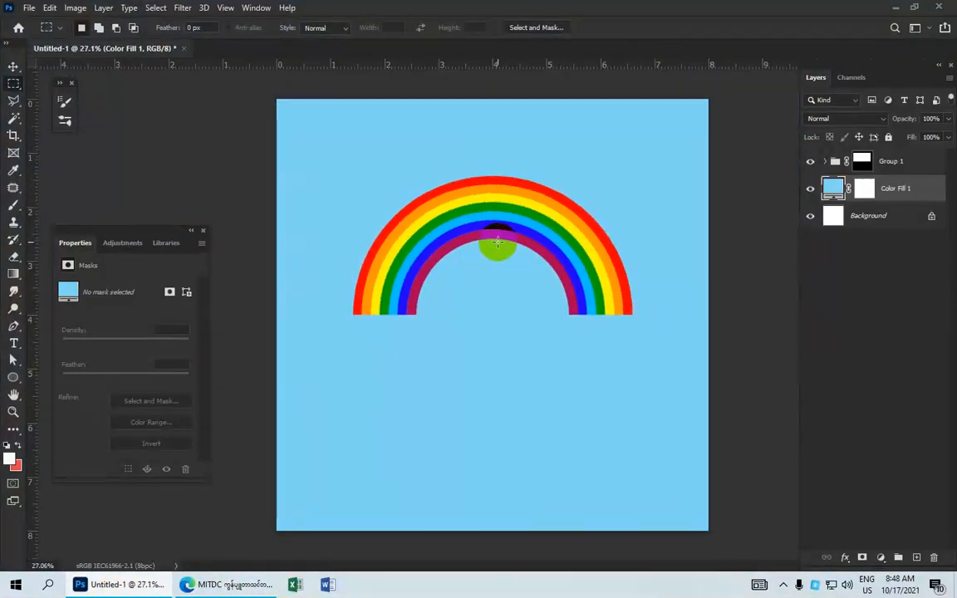
Start a new print document with a width of 8 inches and a height of 8 inches.
{"action": "left_click", "coordinate": [31, 9]}
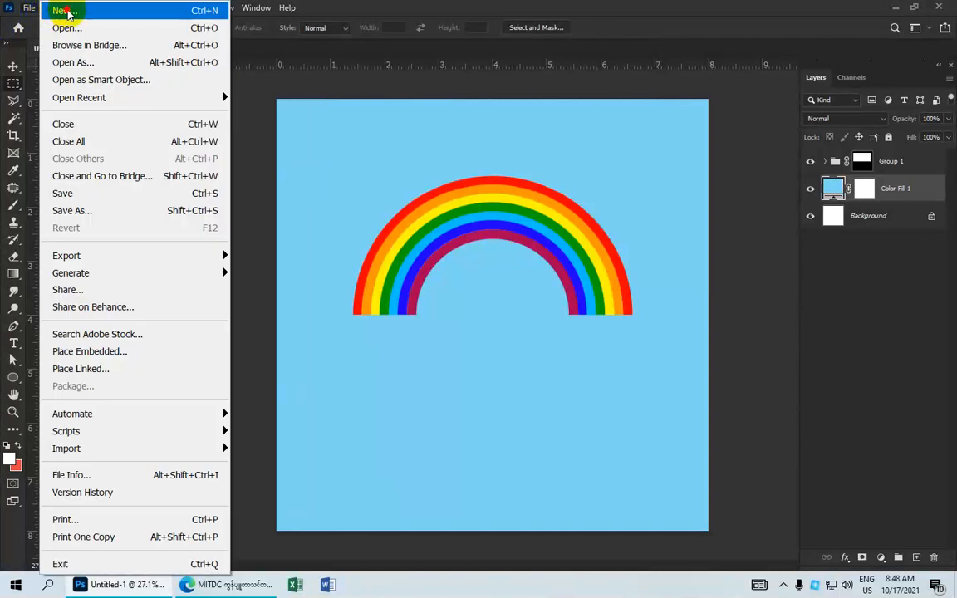
{"action": "left_click", "coordinate": [68, 12]}
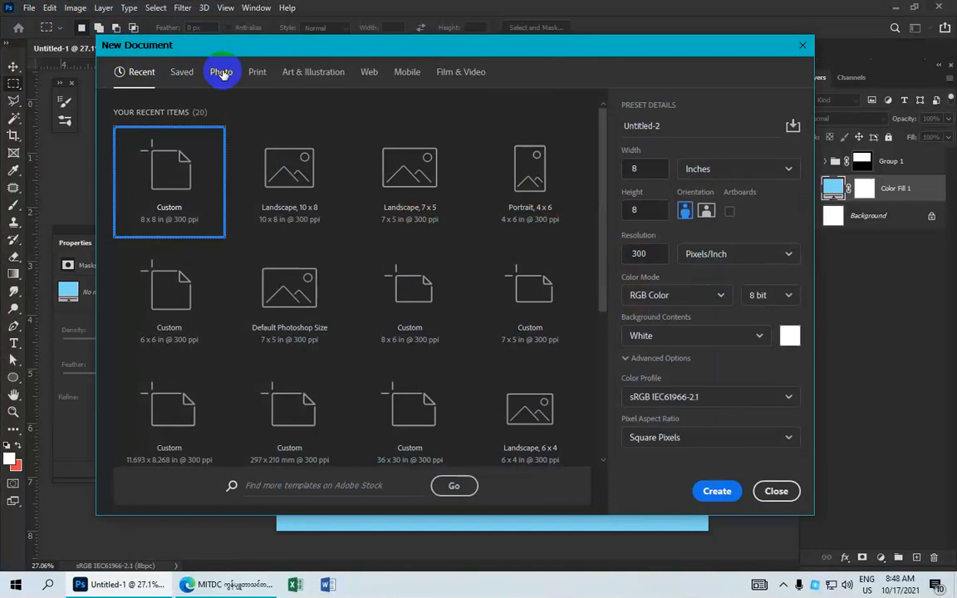
{"action": "left_click", "coordinate": [251, 71]}
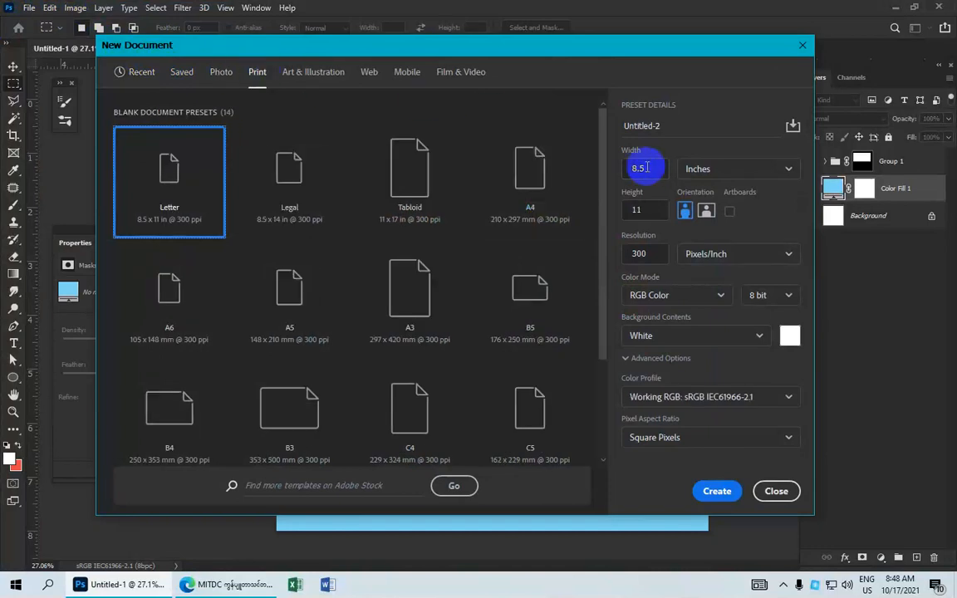
{"action": "left_click_drag", "start_coordinate": [641, 168], "coordinate": [631, 168]}
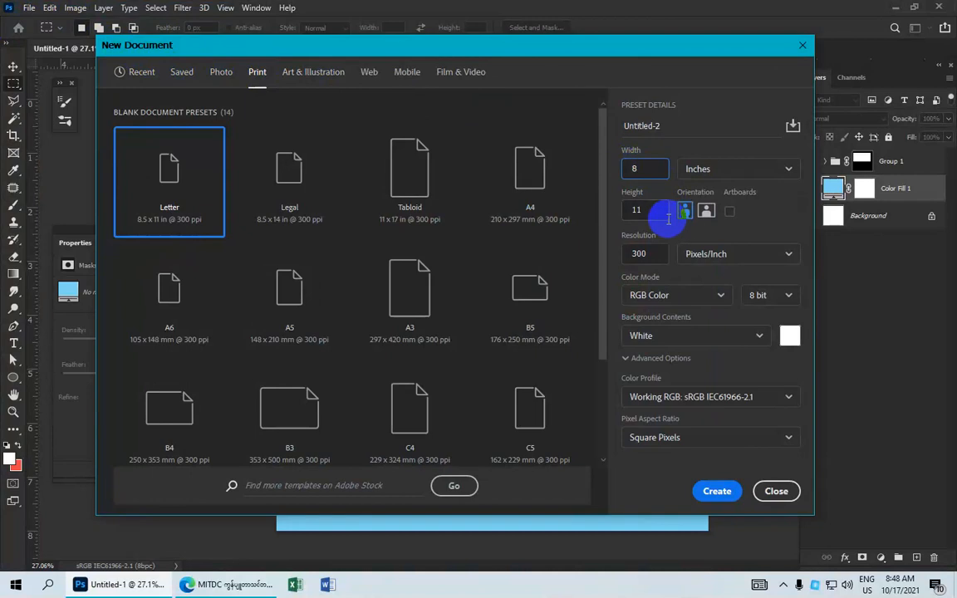
{"action": "left_click_drag", "start_coordinate": [649, 211], "coordinate": [615, 216]}
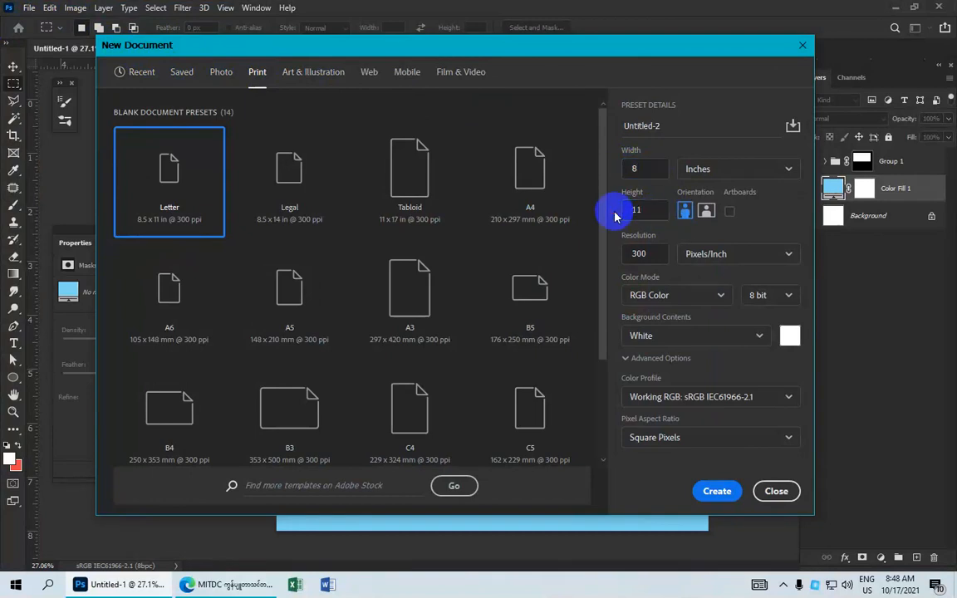
{"action": "double_click", "coordinate": [637, 211]}
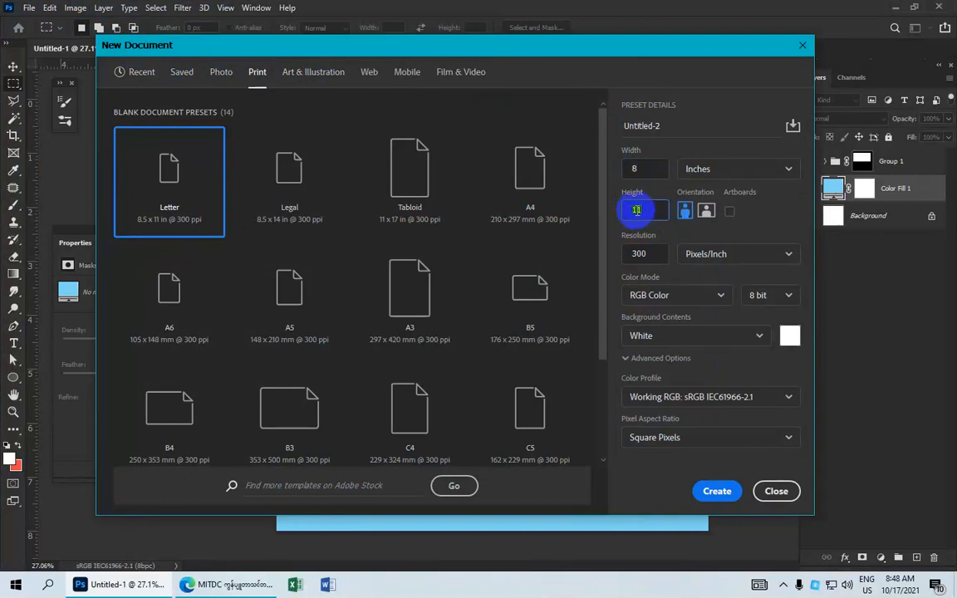
{"action": "type", "text": "8"}
{"action": "left_click", "coordinate": [733, 169]}
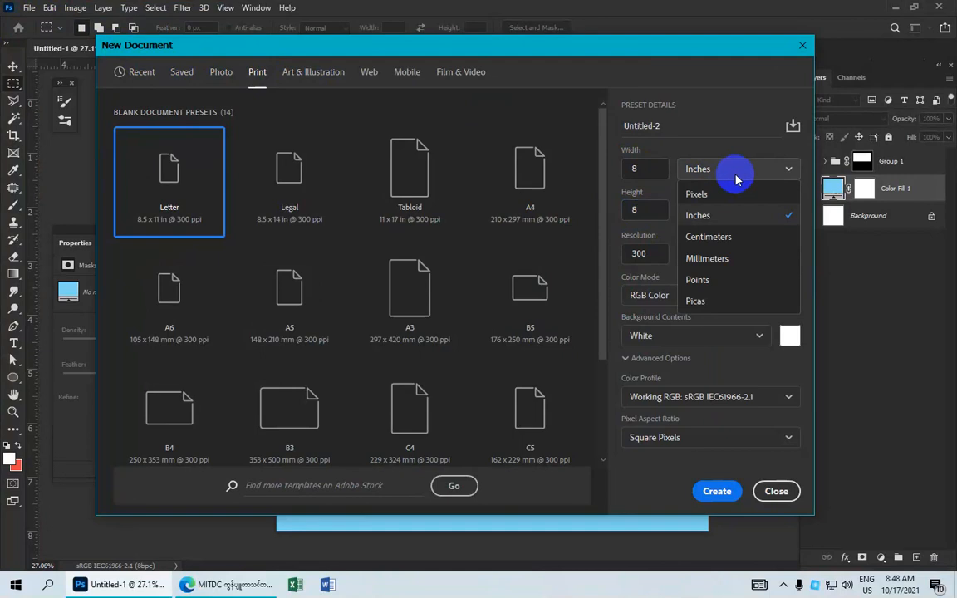
{"action": "left_click", "coordinate": [727, 216]}
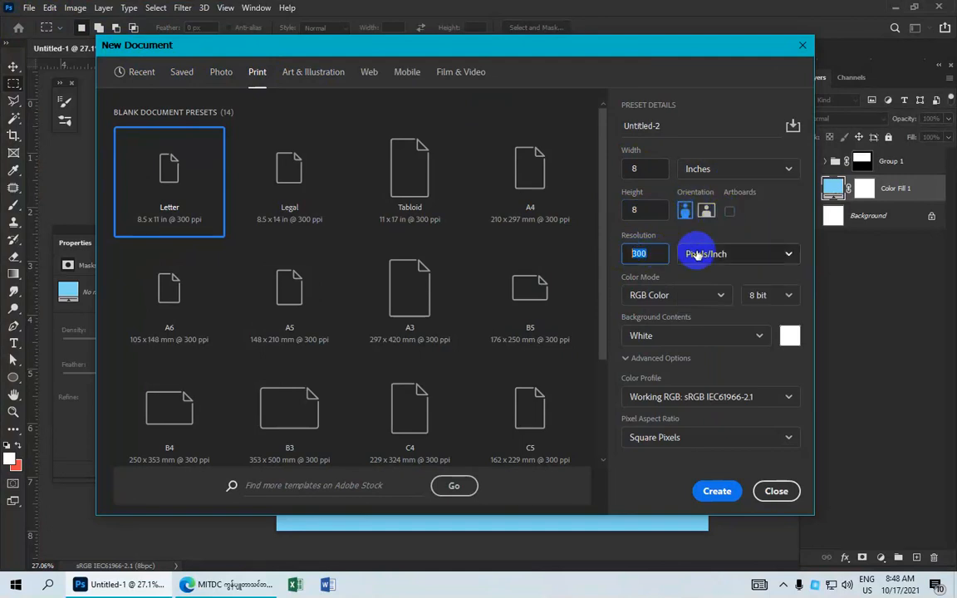
Set the new document to 300 pixels/inch, RGB Color, 8 bit, white background and square pixels.
{"action": "left_click", "coordinate": [744, 256]}
{"action": "left_click", "coordinate": [725, 279]}
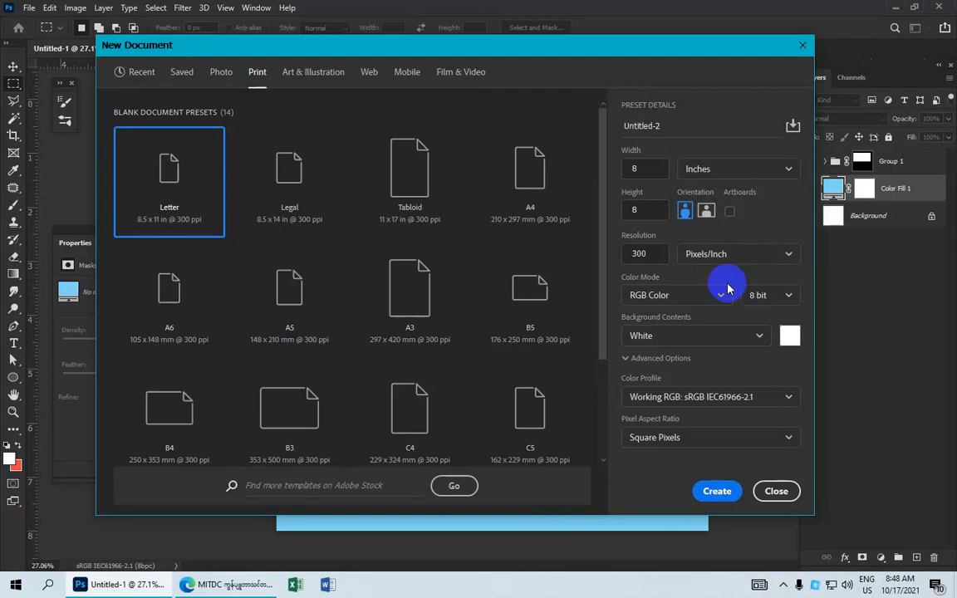
{"action": "left_click", "coordinate": [724, 297]}
{"action": "left_click", "coordinate": [688, 364]}
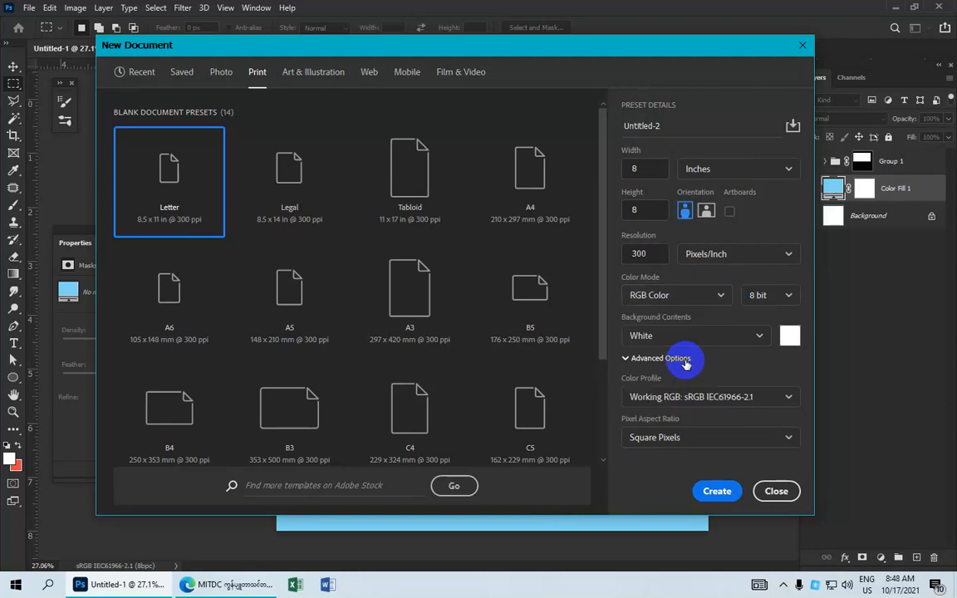
{"action": "left_click", "coordinate": [773, 299]}
{"action": "left_click", "coordinate": [761, 318]}
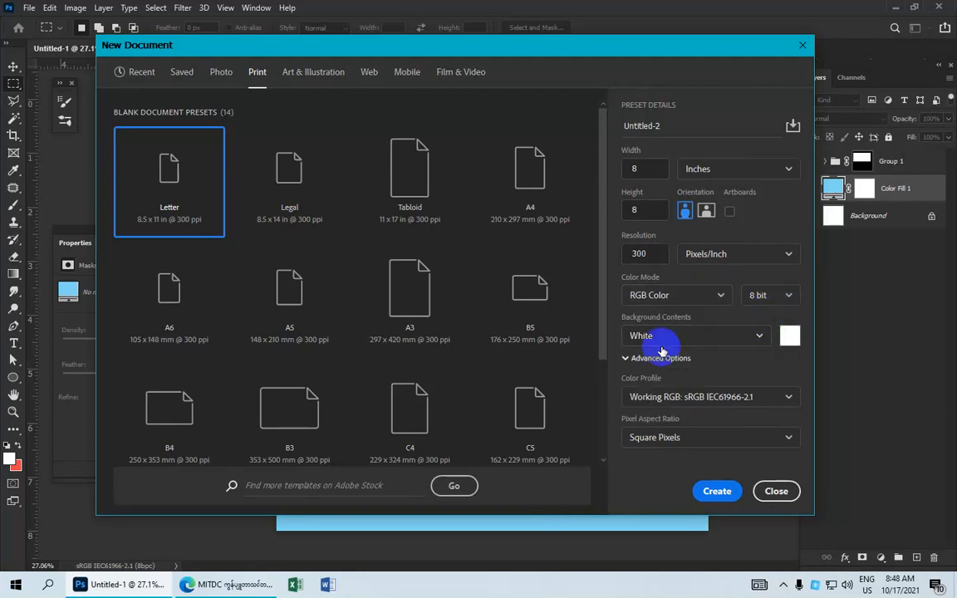
{"action": "left_click", "coordinate": [666, 342]}
{"action": "left_click", "coordinate": [664, 361]}
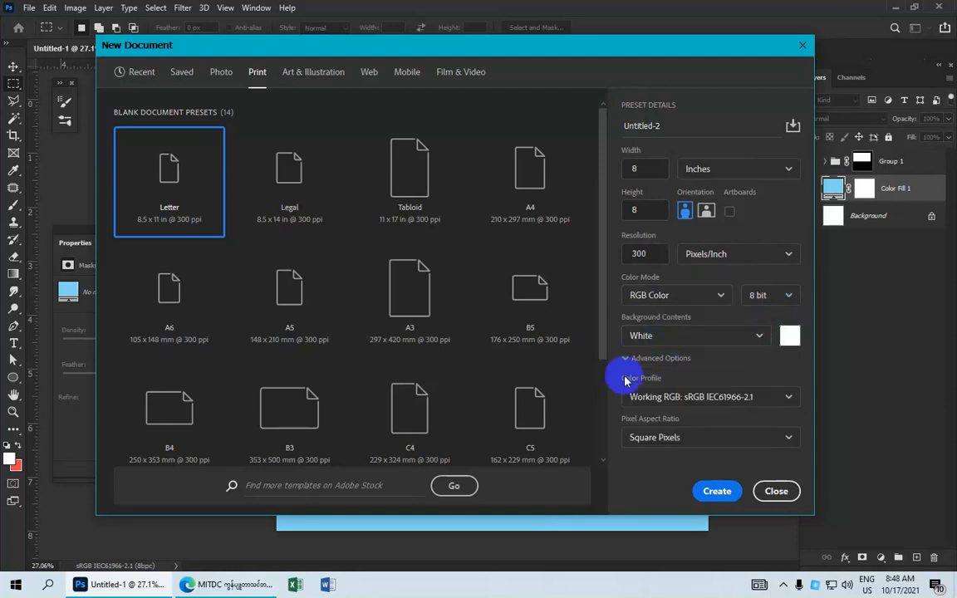
{"action": "left_click", "coordinate": [657, 434]}
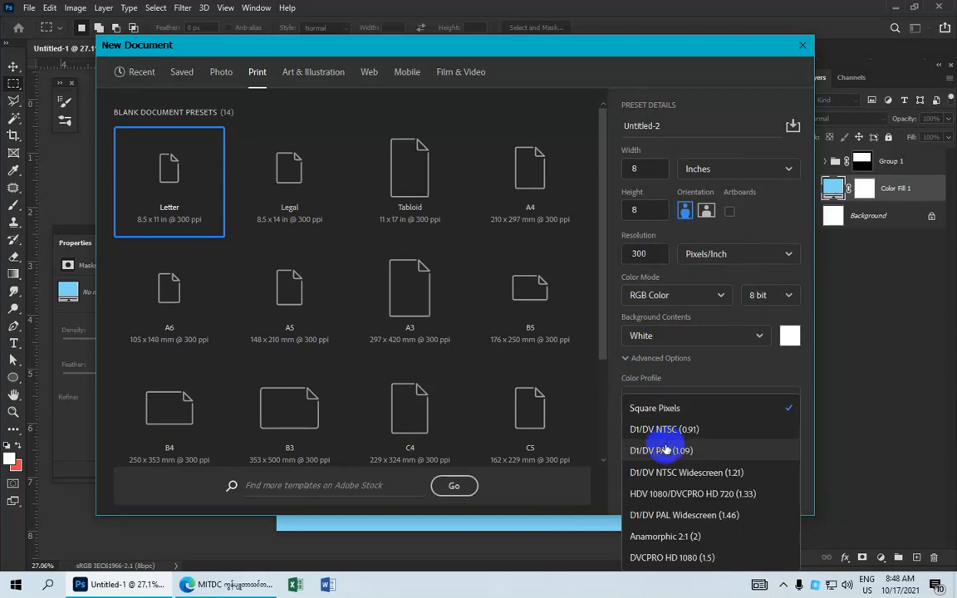
{"action": "left_click", "coordinate": [656, 408]}
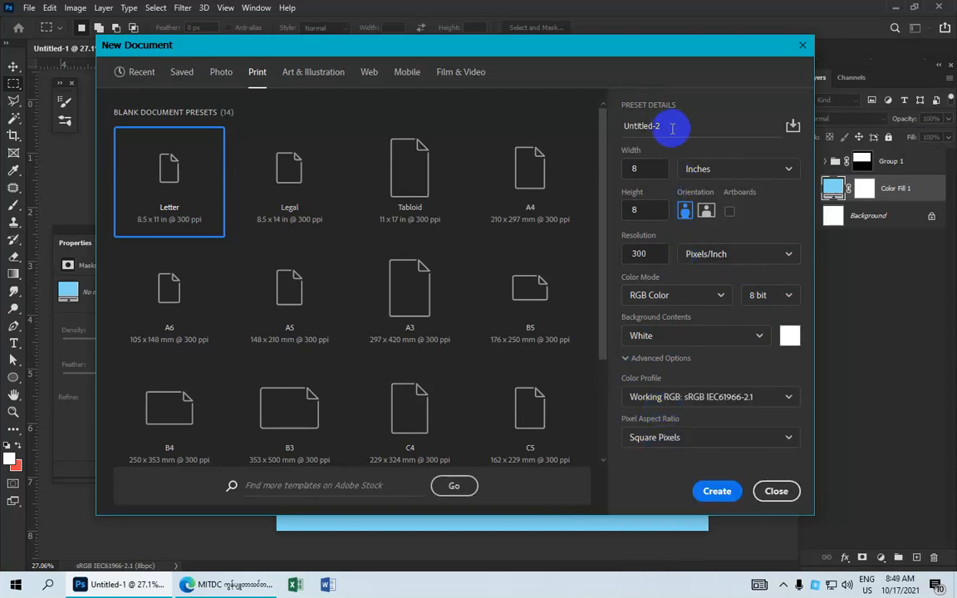
Name the new document "Rainbow Design" and create it.
{"action": "left_click_drag", "start_coordinate": [662, 123], "coordinate": [617, 131]}
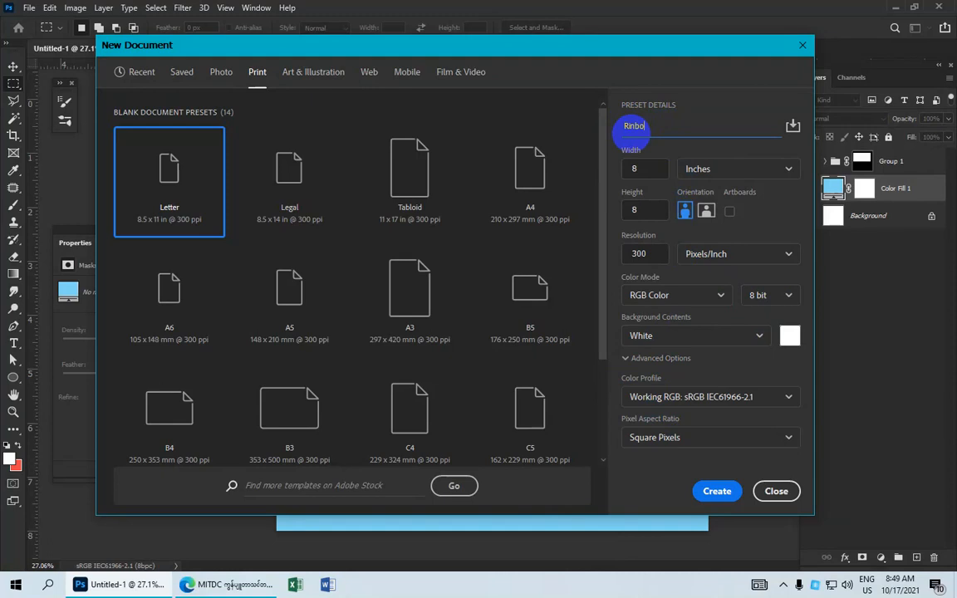
{"action": "type", "text": "Rinbow"}
{"action": "left_click", "coordinate": [629, 126]}
{"action": "type", "text": "a"}
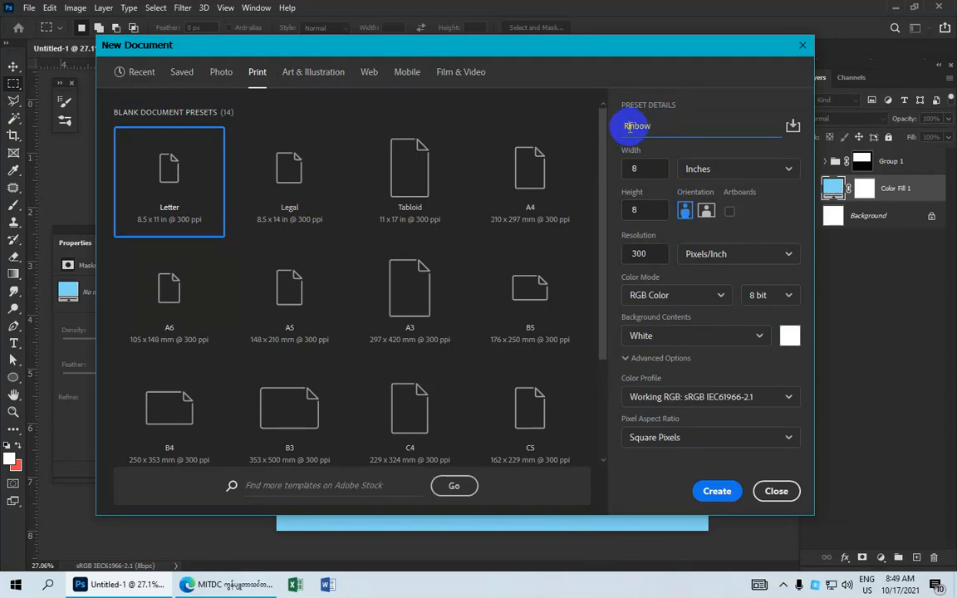
{"action": "type", "text": "a"}
{"action": "left_click", "coordinate": [662, 128]}
{"action": "double_click", "coordinate": [640, 126]}
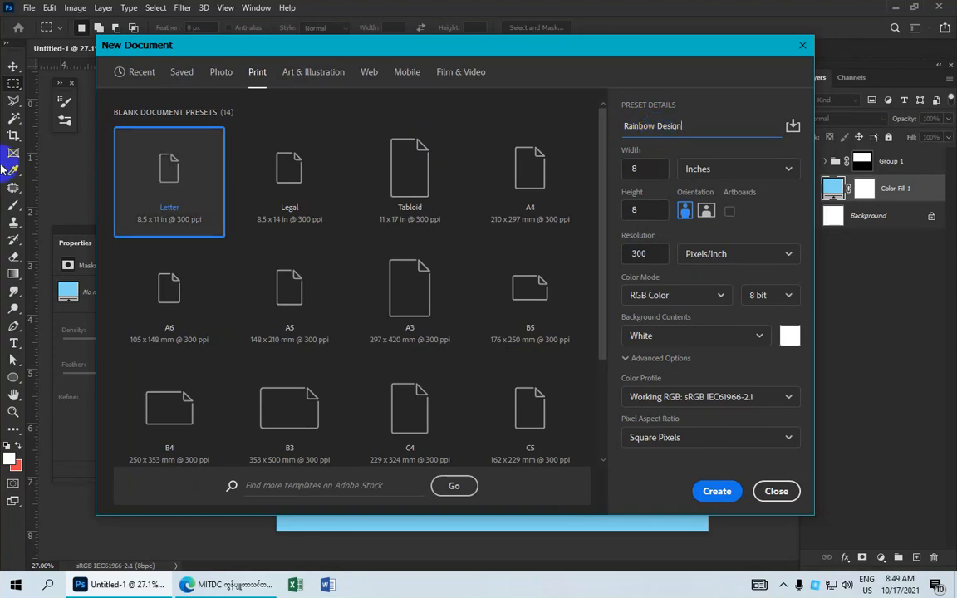
{"action": "left_click", "coordinate": [712, 489]}
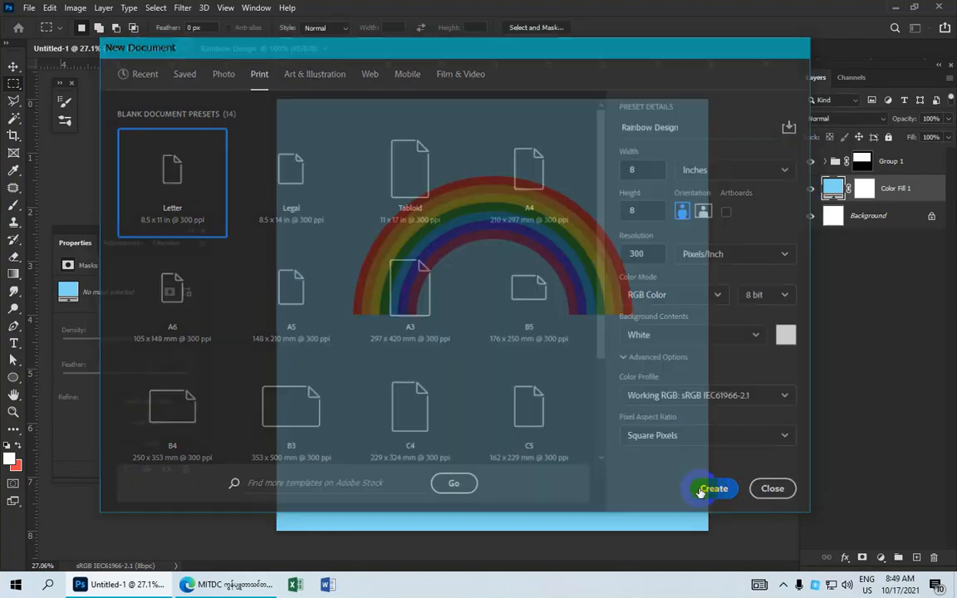
Add a Solid Color fill layer in light cyan (about #83f8ff) above the background.
{"action": "key", "text": "ctrl+plus"}
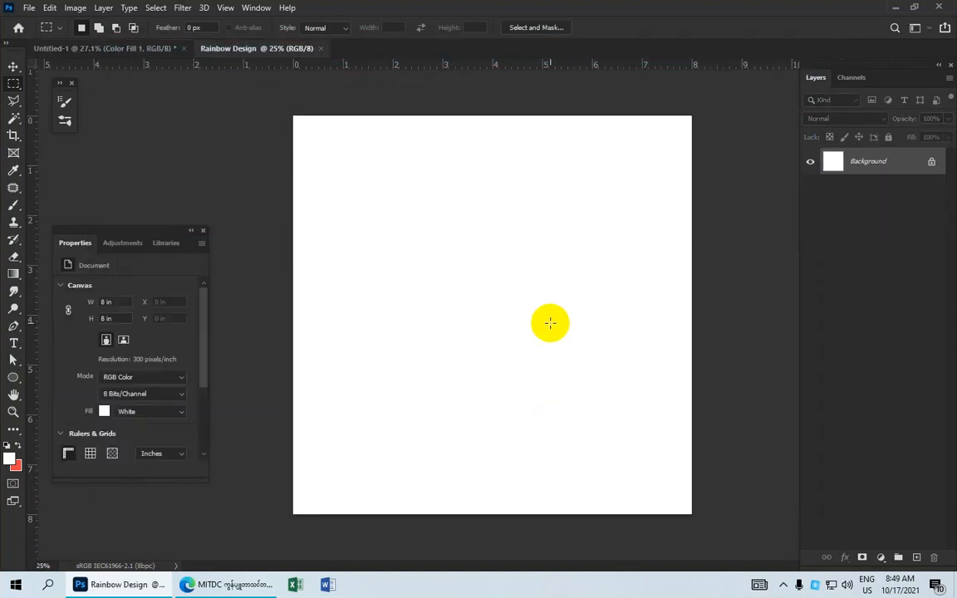
{"action": "left_click", "coordinate": [881, 560]}
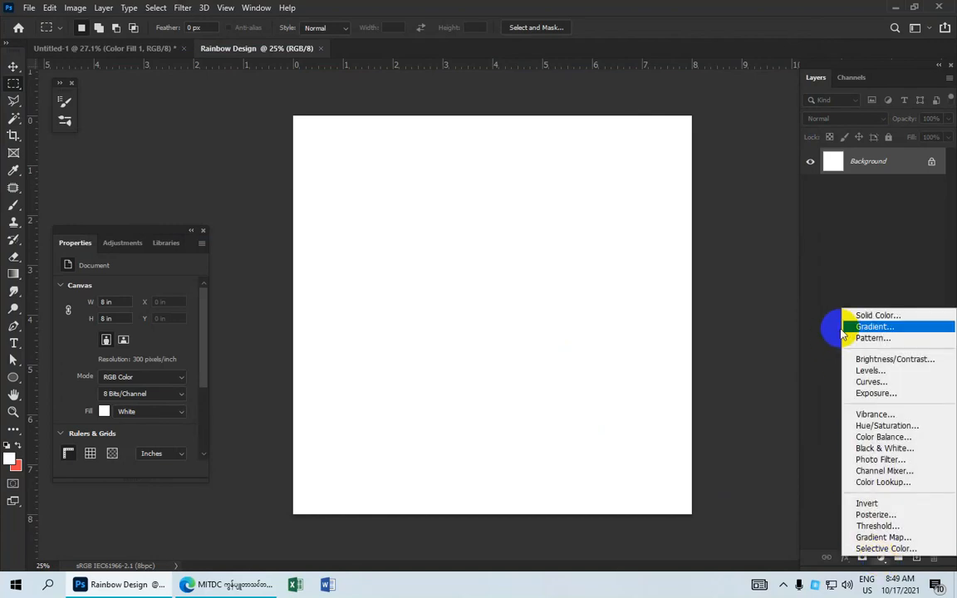
{"action": "left_click", "coordinate": [870, 317]}
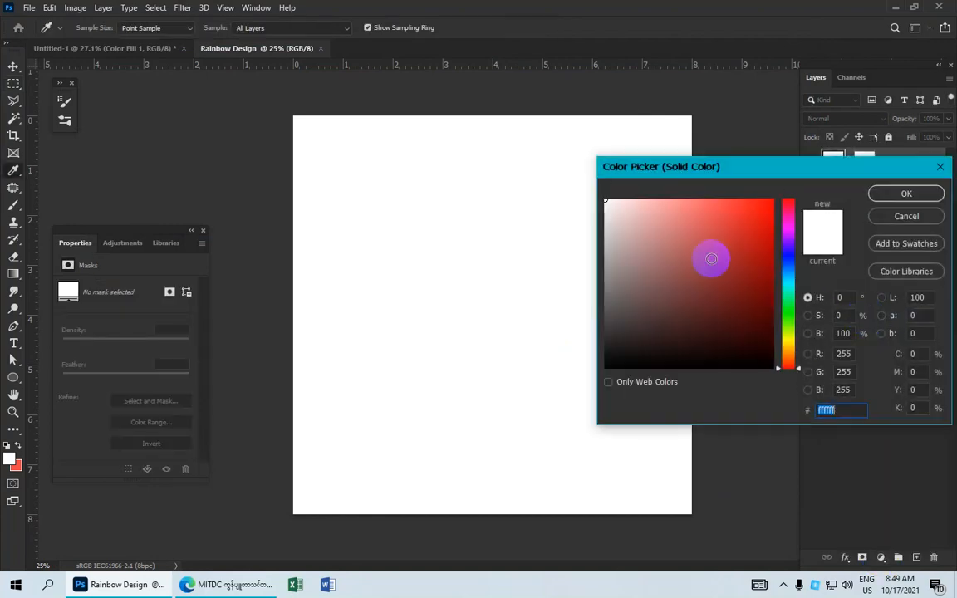
{"action": "left_click_drag", "start_coordinate": [786, 276], "coordinate": [786, 280]}
{"action": "left_click_drag", "start_coordinate": [748, 228], "coordinate": [695, 202]}
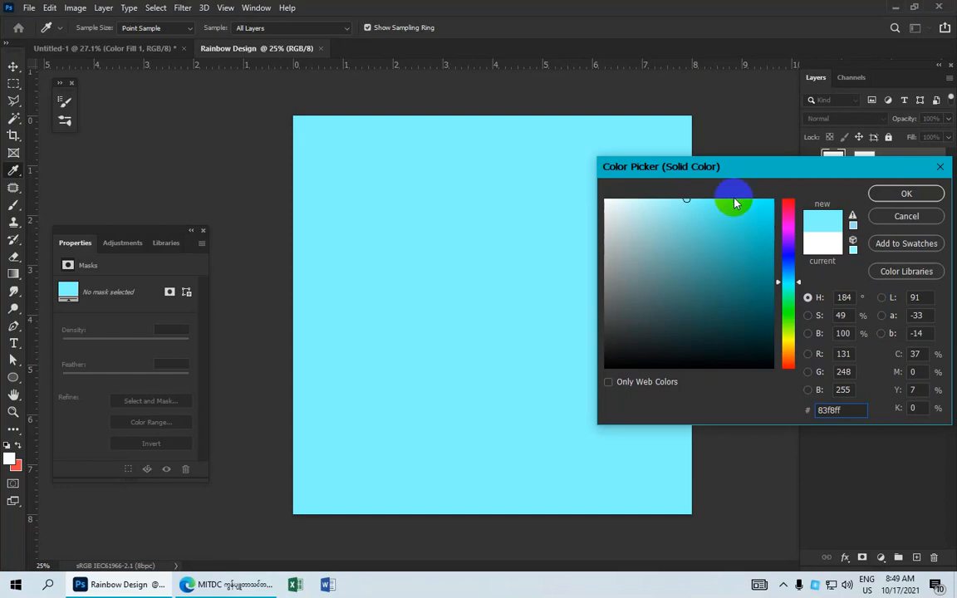
{"action": "left_click", "coordinate": [883, 194]}
{"action": "key", "text": "m"}
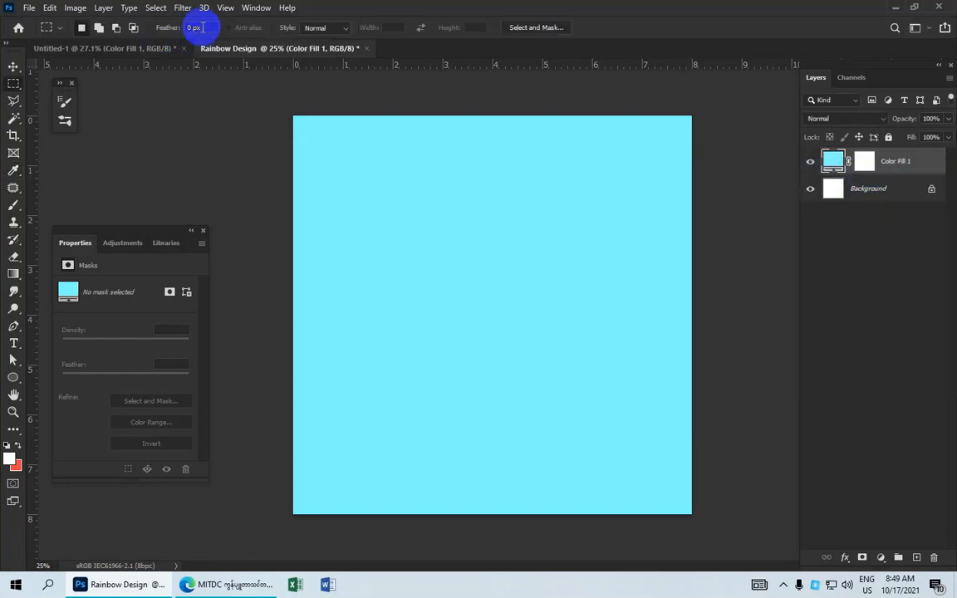
Add a horizontal guide at 50% of the canvas height.
{"action": "left_click", "coordinate": [224, 9]}
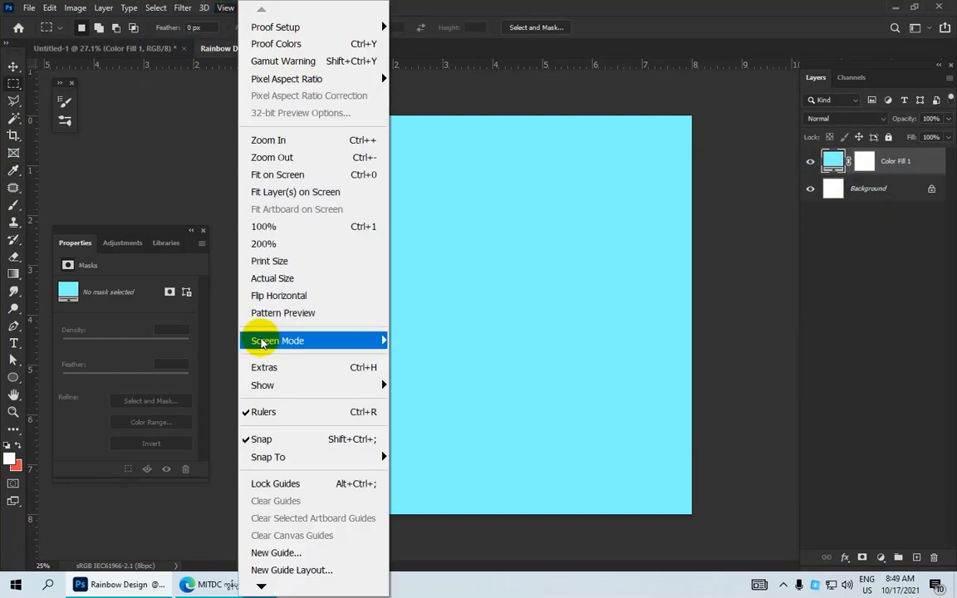
{"action": "left_click", "coordinate": [276, 553]}
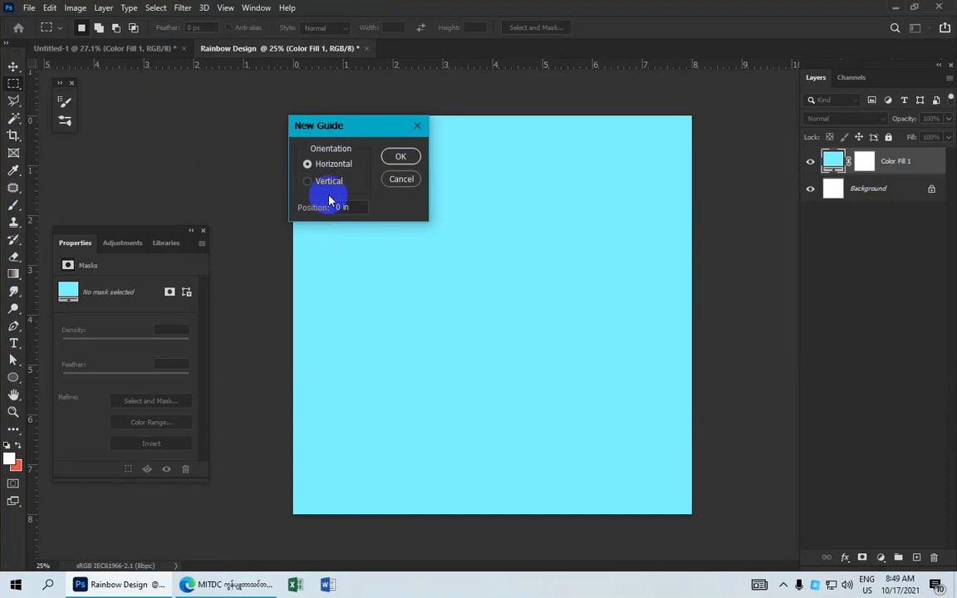
{"action": "left_click_drag", "start_coordinate": [341, 207], "coordinate": [331, 209]}
{"action": "type", "text": "50%"}
{"action": "left_click", "coordinate": [402, 156]}
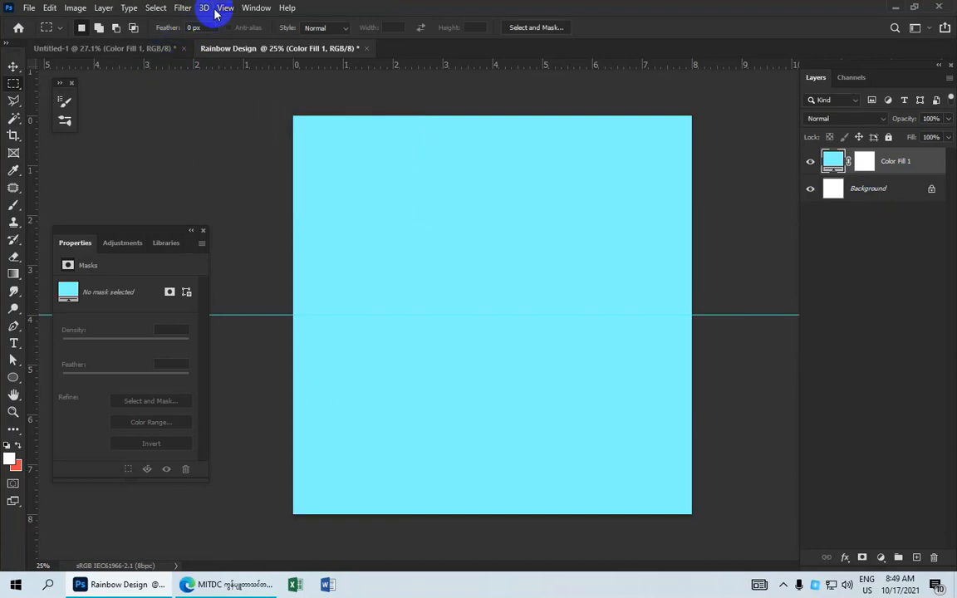
Add a vertical guide at 50% of the canvas width.
{"action": "left_click", "coordinate": [225, 9]}
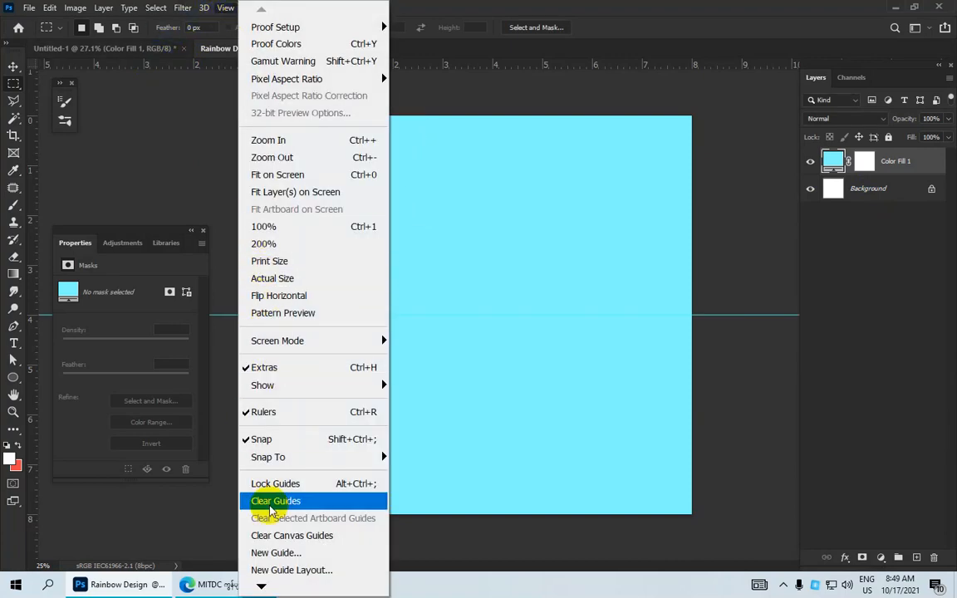
{"action": "left_click", "coordinate": [283, 556]}
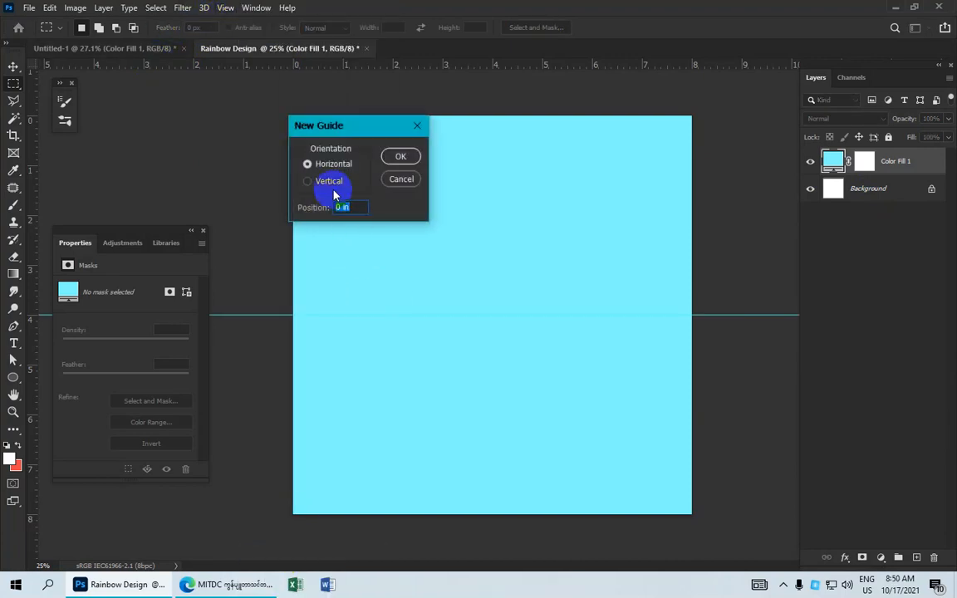
{"action": "left_click", "coordinate": [349, 206]}
{"action": "left_click_drag", "start_coordinate": [347, 206], "coordinate": [337, 207]}
{"action": "left_click", "coordinate": [343, 207]}
{"action": "mouse_move", "coordinate": [352, 207]}
{"action": "left_mouse_down"}
{"action": "mouse_move", "coordinate": [337, 206]}
{"action": "mouse_move", "coordinate": [346, 207]}
{"action": "left_mouse_up"}
{"action": "type", "text": "50%"}
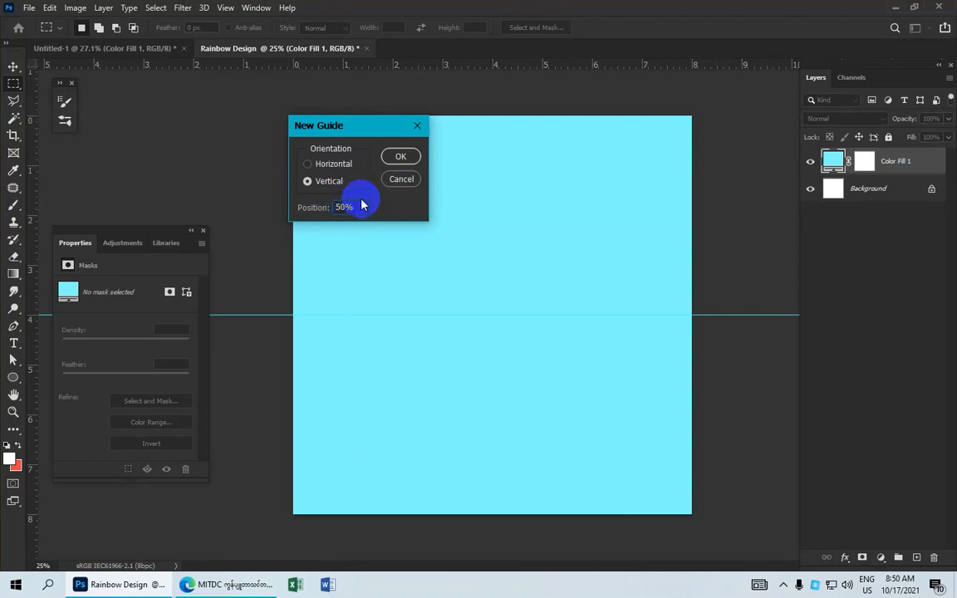
{"action": "left_click", "coordinate": [400, 156]}
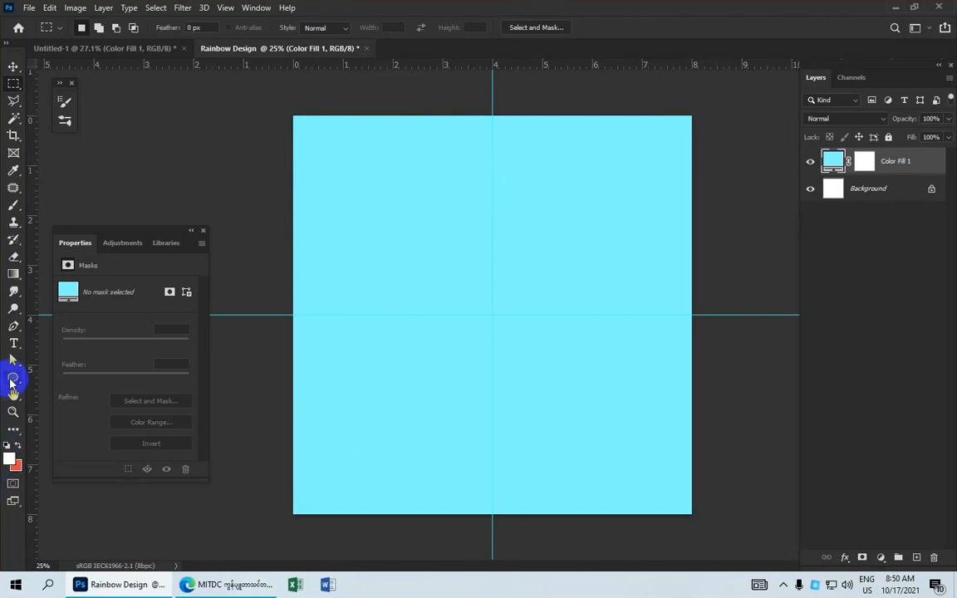
Set up the Ellipse tool to draw in Shape mode with no fill.
{"action": "left_click_drag", "start_coordinate": [12, 383], "coordinate": [80, 409]}
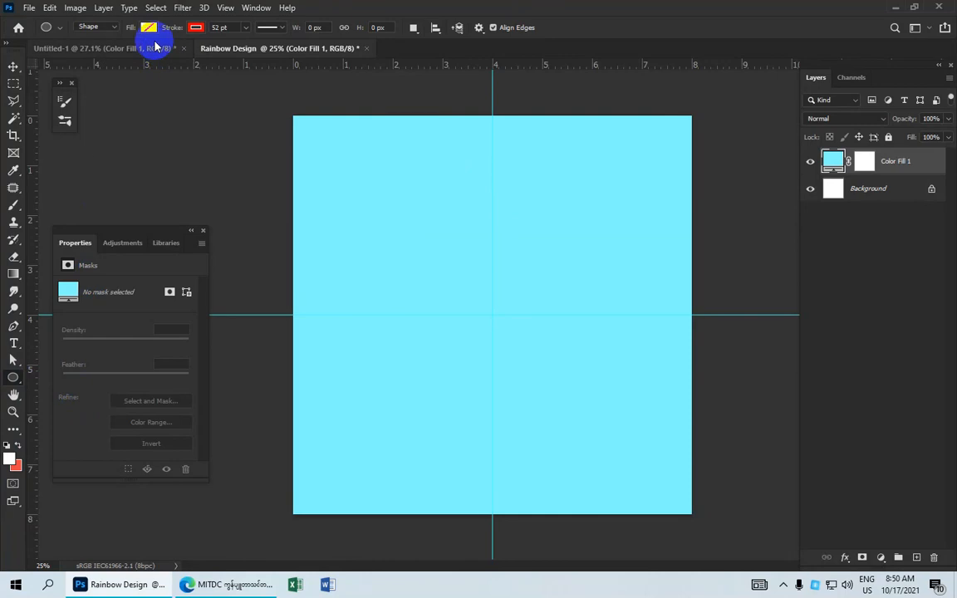
{"action": "left_click", "coordinate": [114, 28]}
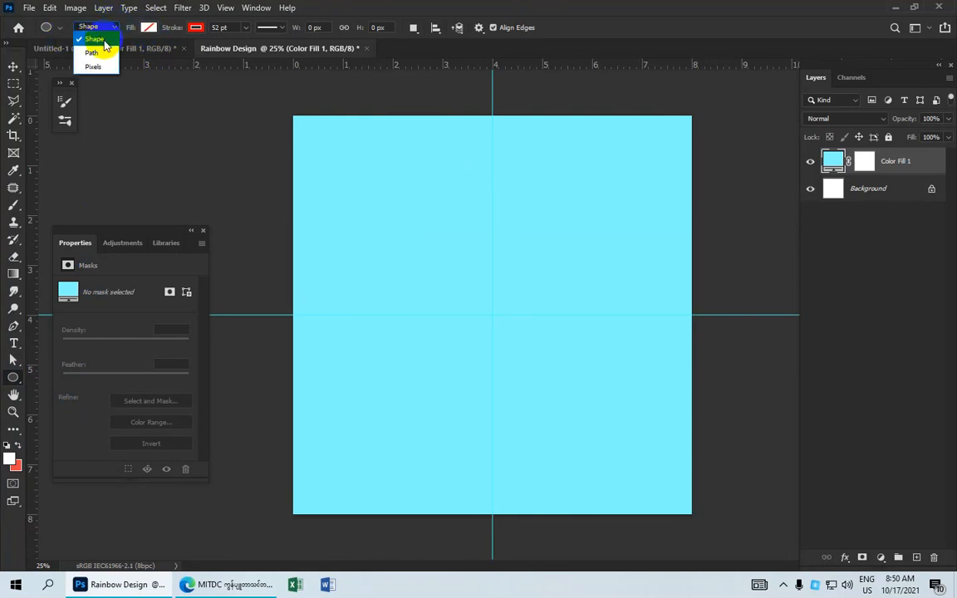
{"action": "left_click", "coordinate": [92, 39]}
{"action": "left_click", "coordinate": [147, 28]}
{"action": "left_click", "coordinate": [72, 52]}
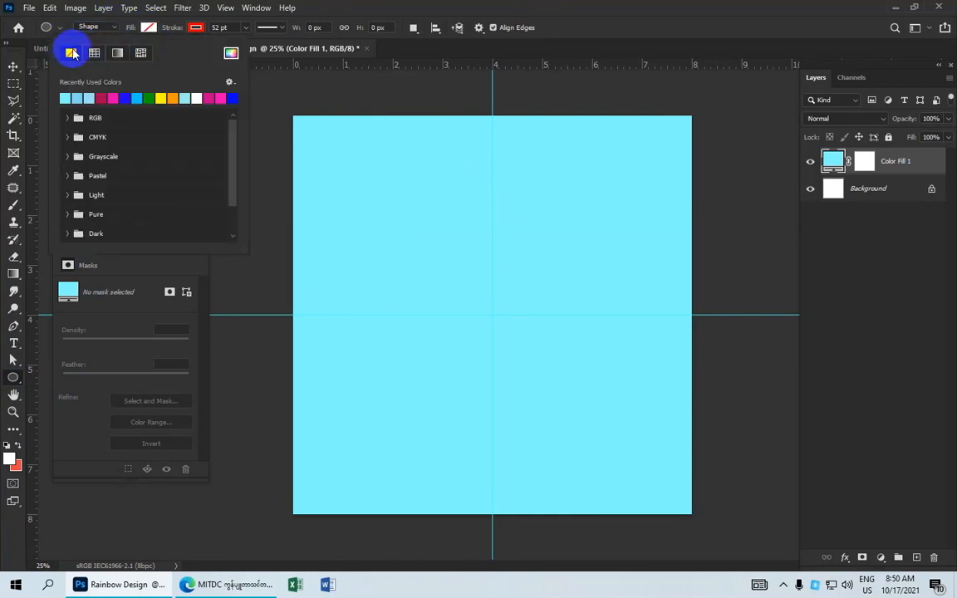
Set the ellipse stroke to pure red (#ff0000) with a width of 52 px.
{"action": "left_click", "coordinate": [196, 27]}
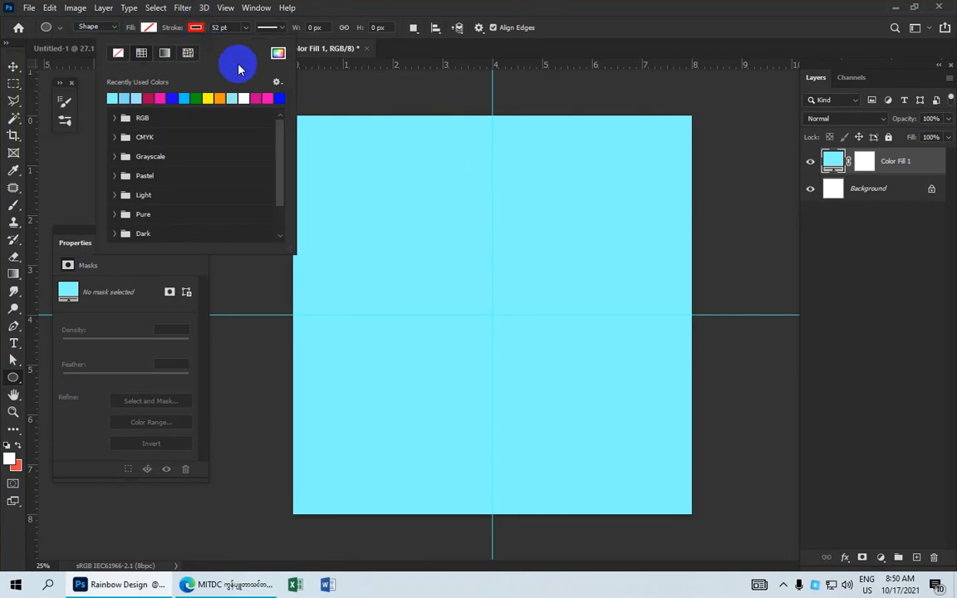
{"action": "left_click", "coordinate": [277, 53]}
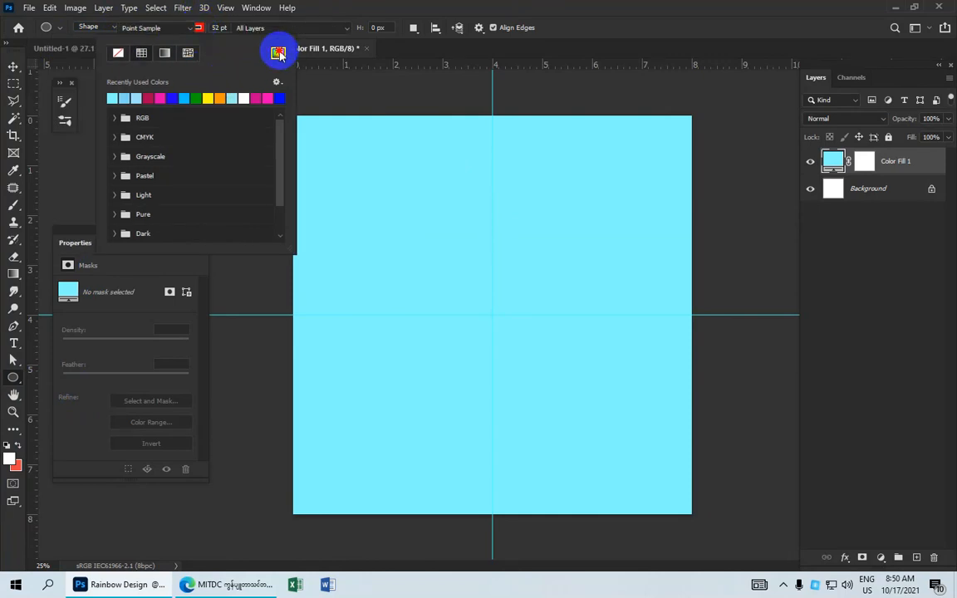
{"action": "left_click_drag", "start_coordinate": [763, 206], "coordinate": [773, 200]}
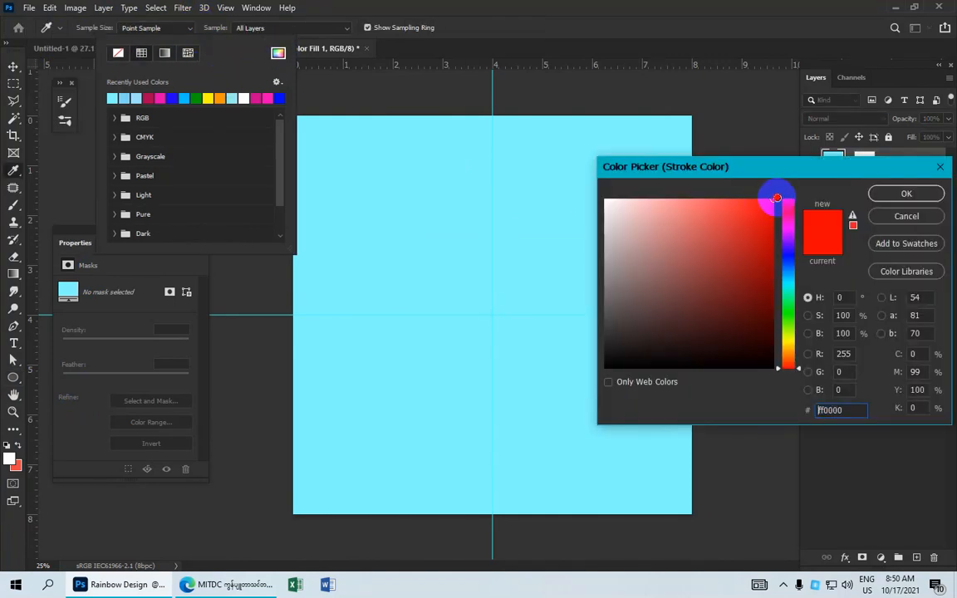
{"action": "left_click", "coordinate": [891, 194]}
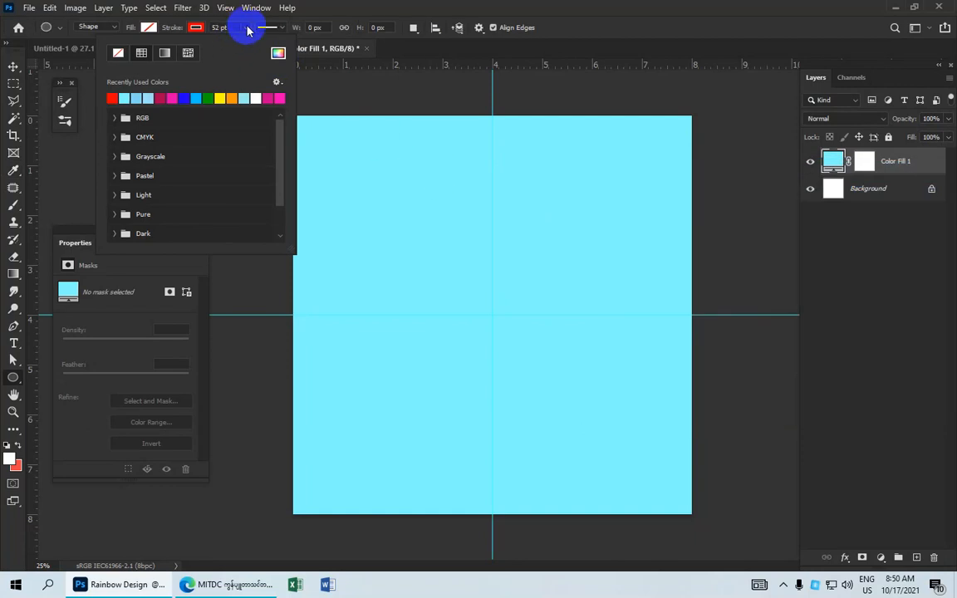
{"action": "left_click", "coordinate": [221, 27]}
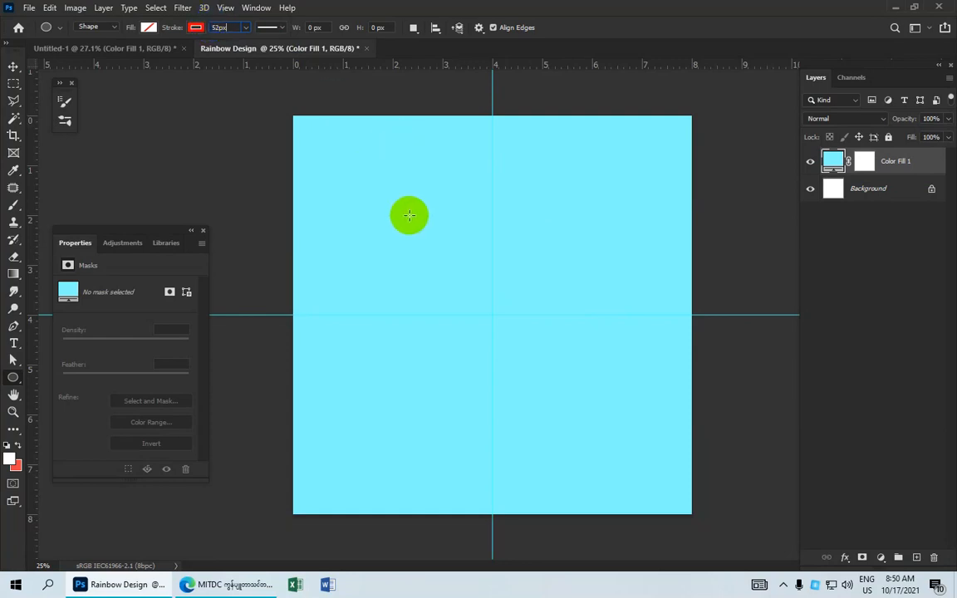
Create a 1500 x 1500 px ellipse and centre it on the intersection of the two guides.
{"action": "left_click", "coordinate": [410, 216]}
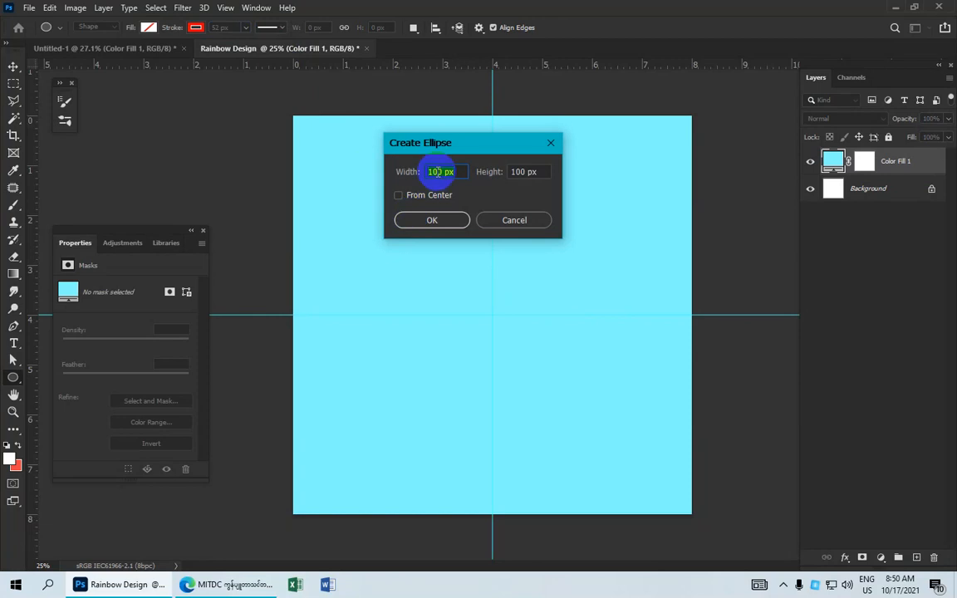
{"action": "left_click_drag", "start_coordinate": [441, 171], "coordinate": [430, 171]}
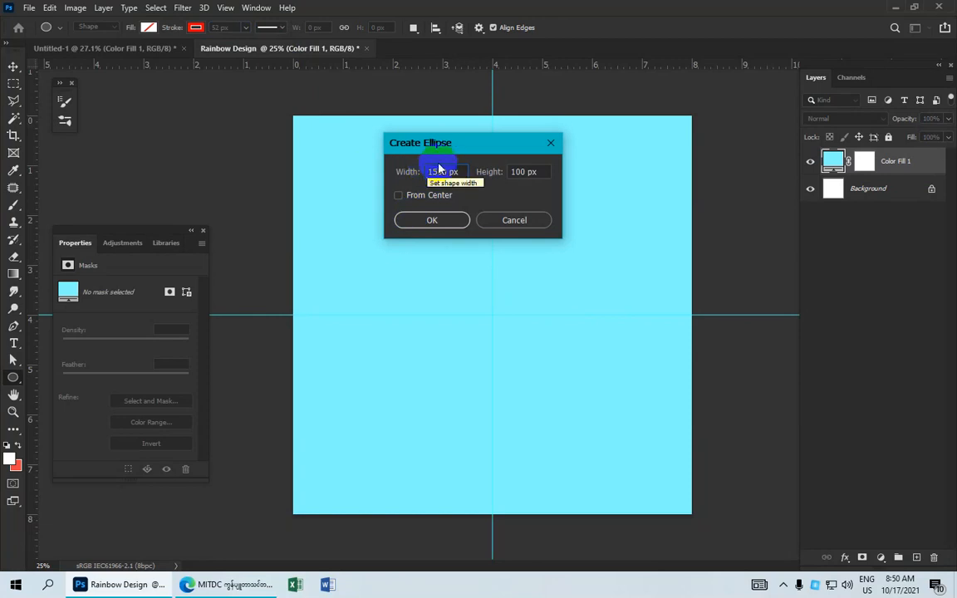
{"action": "left_click_drag", "start_coordinate": [530, 171], "coordinate": [508, 169]}
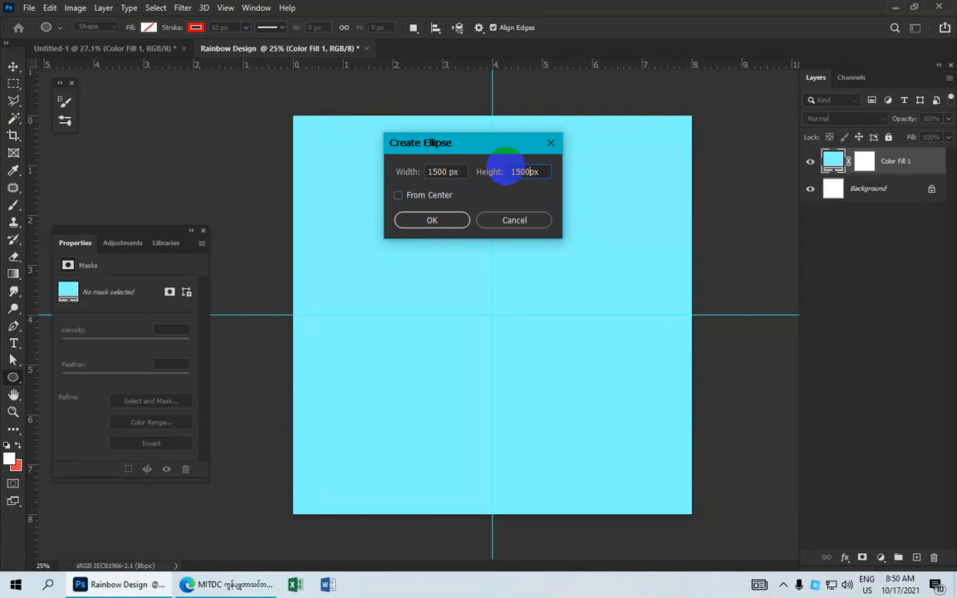
{"action": "left_click", "coordinate": [459, 219]}
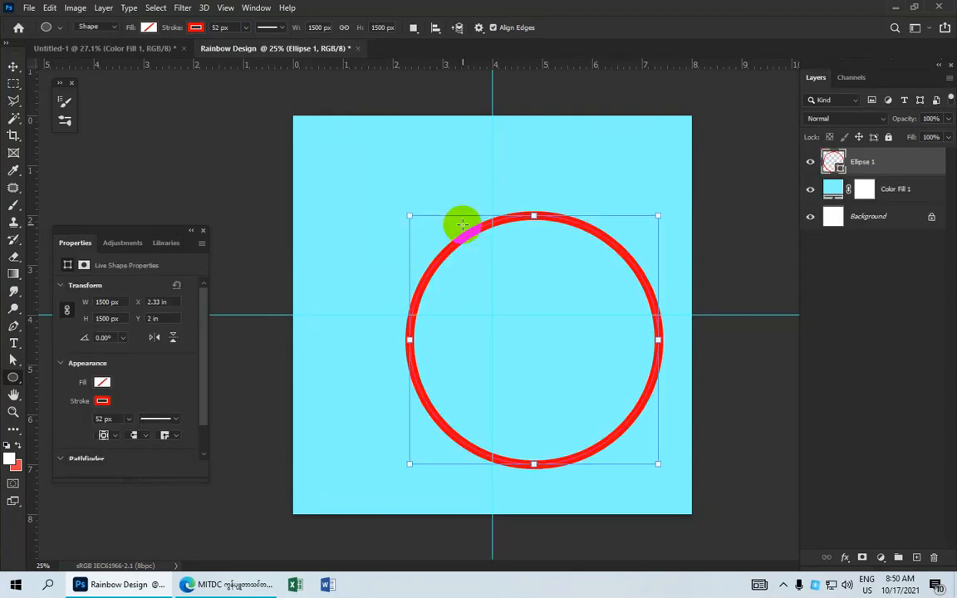
{"action": "left_click", "coordinate": [13, 68]}
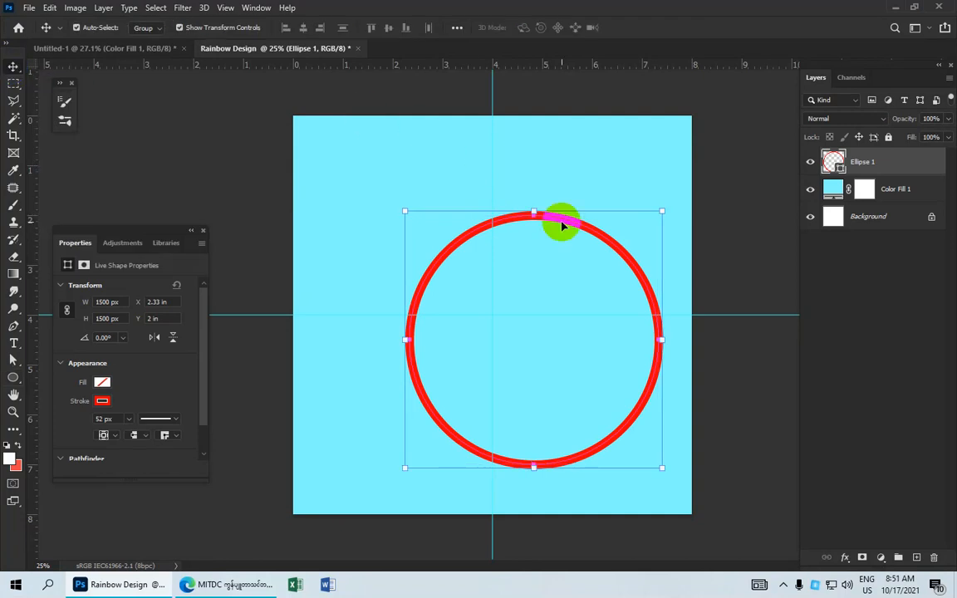
{"action": "left_click_drag", "start_coordinate": [566, 223], "coordinate": [524, 188]}
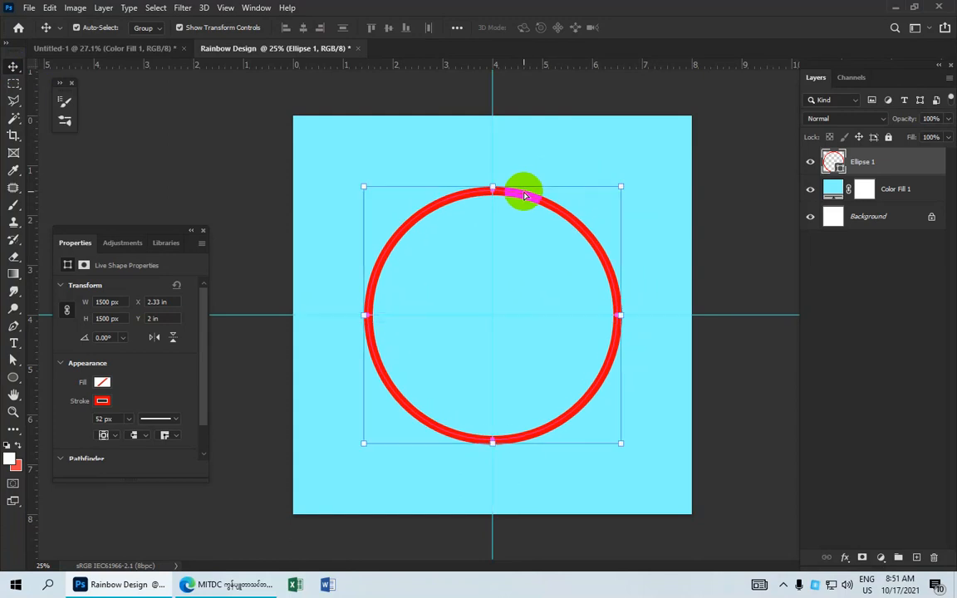
Duplicate the red ring's layer and resize the copy to 1400 x 1400 px with linked proportions.
{"action": "scroll", "coordinate": [551, 203], "scroll_direction": "up", "scroll_amount": 1}
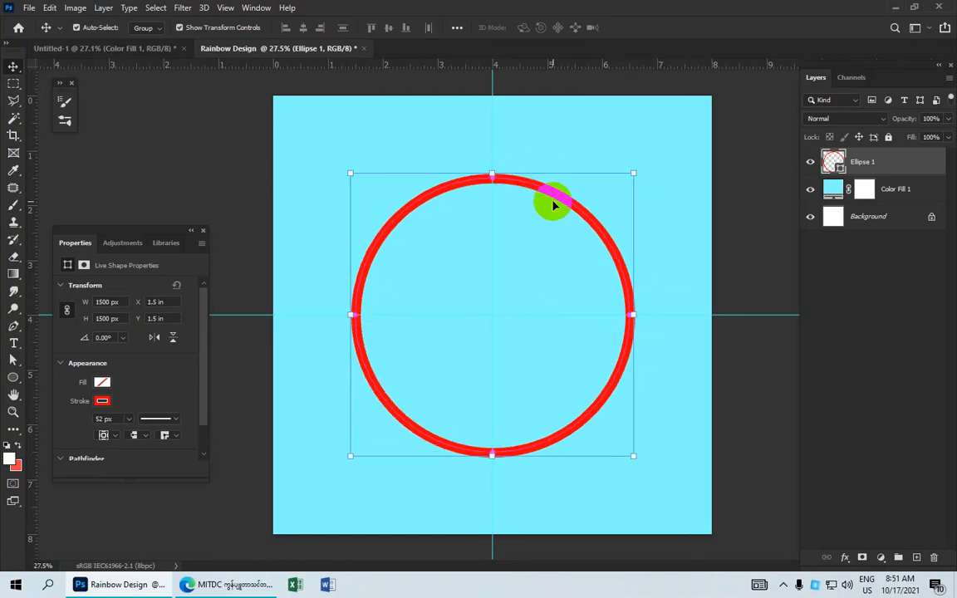
{"action": "scroll", "coordinate": [553, 204], "scroll_direction": "up", "scroll_amount": 1}
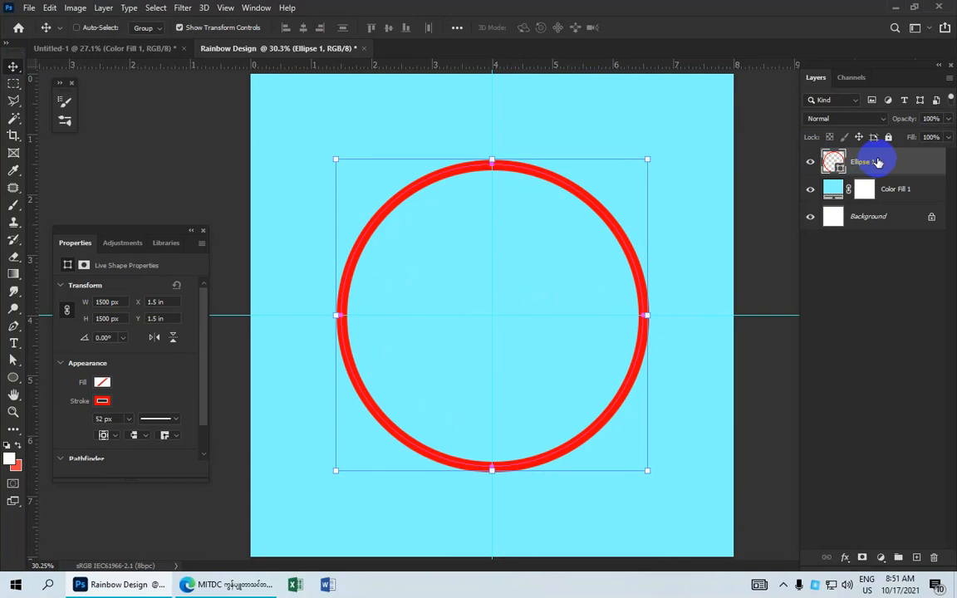
{"action": "key", "text": "ctrl+j"}
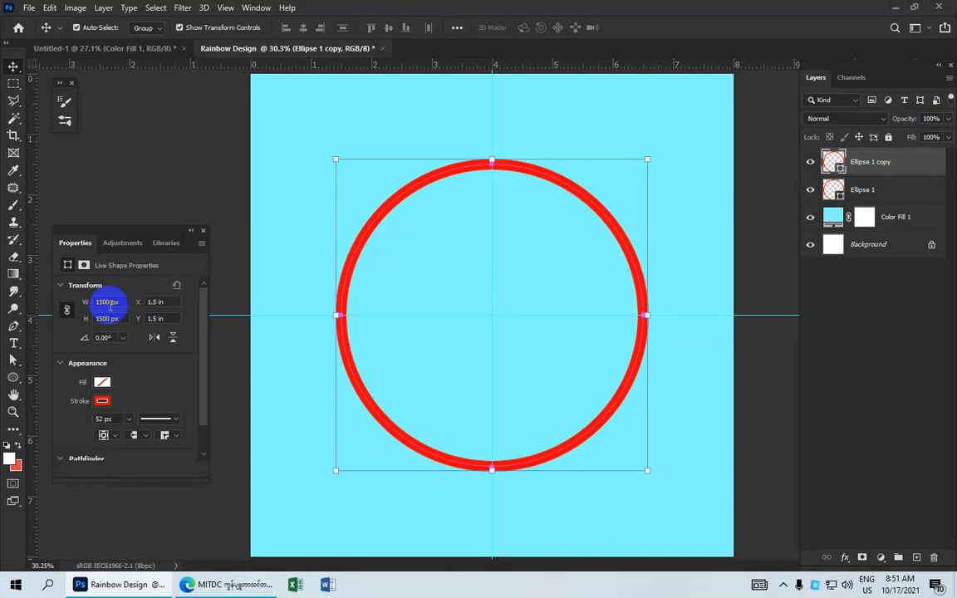
{"action": "left_click_drag", "start_coordinate": [109, 302], "coordinate": [97, 302]}
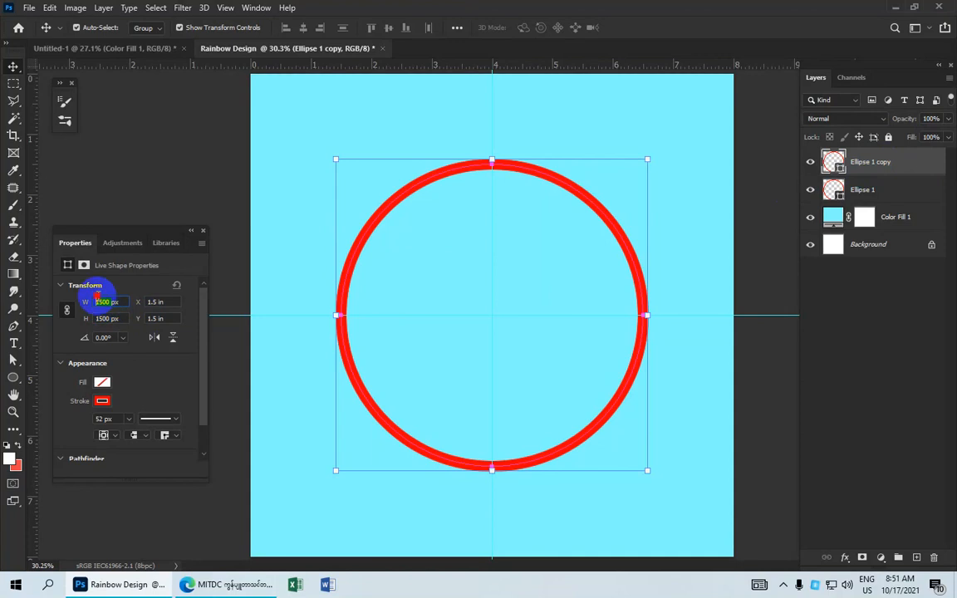
{"action": "type", "text": "1400"}
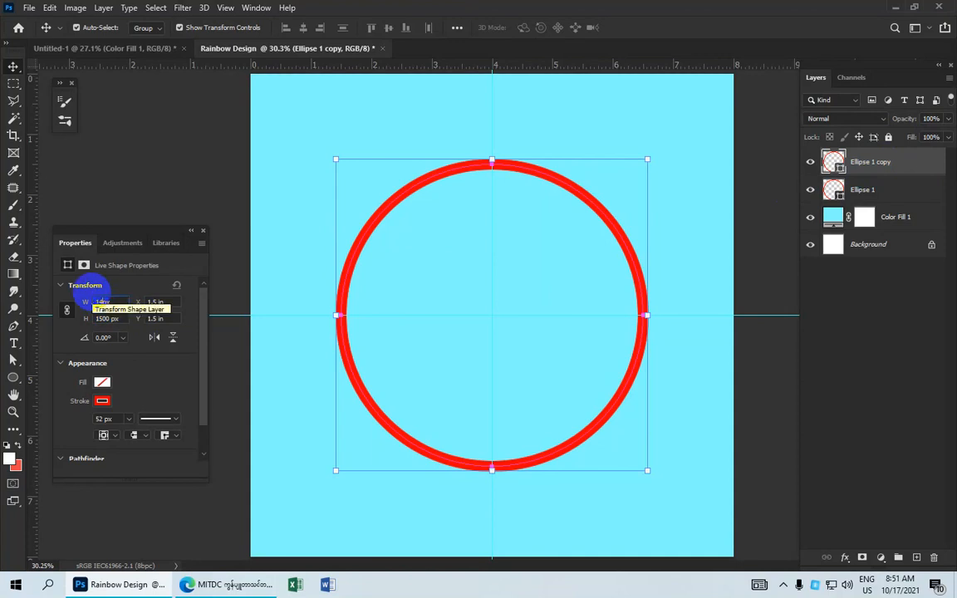
{"action": "key", "text": "Return"}
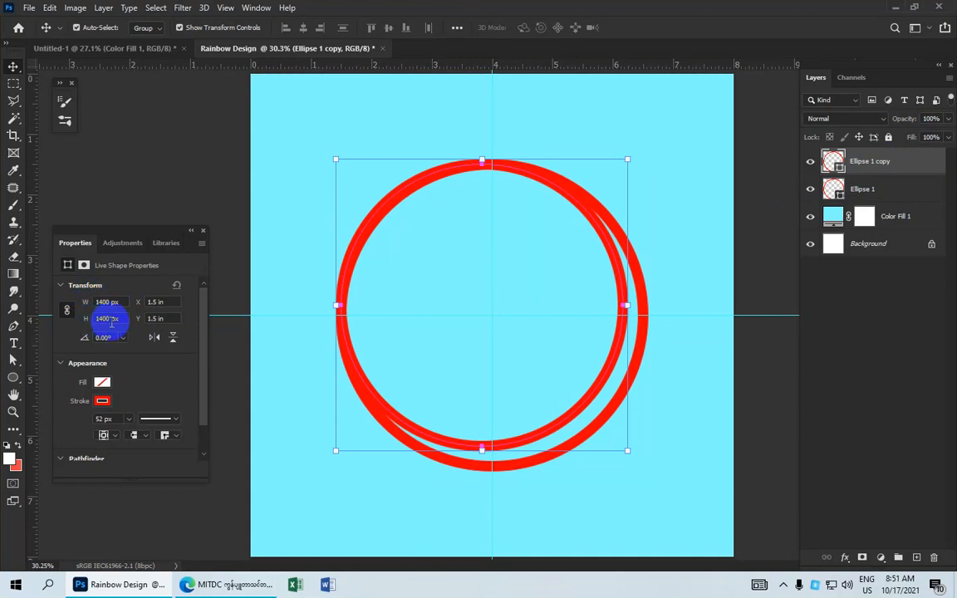
Change the 1400 px ring's stroke to orange (#ff7e00) and centre the ring on the guide intersection.
{"action": "left_click", "coordinate": [103, 402]}
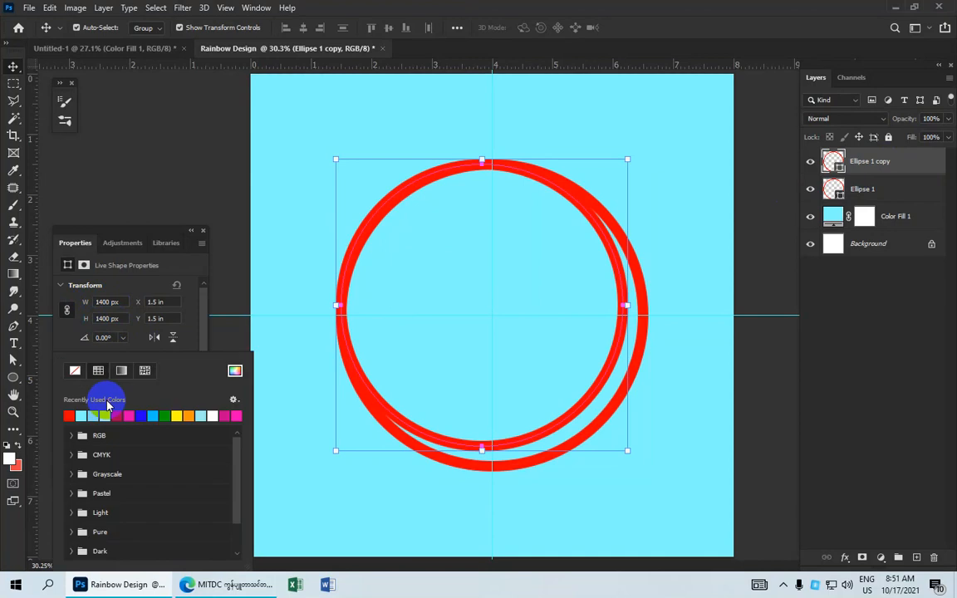
{"action": "left_click", "coordinate": [235, 372]}
{"action": "left_click", "coordinate": [789, 360]}
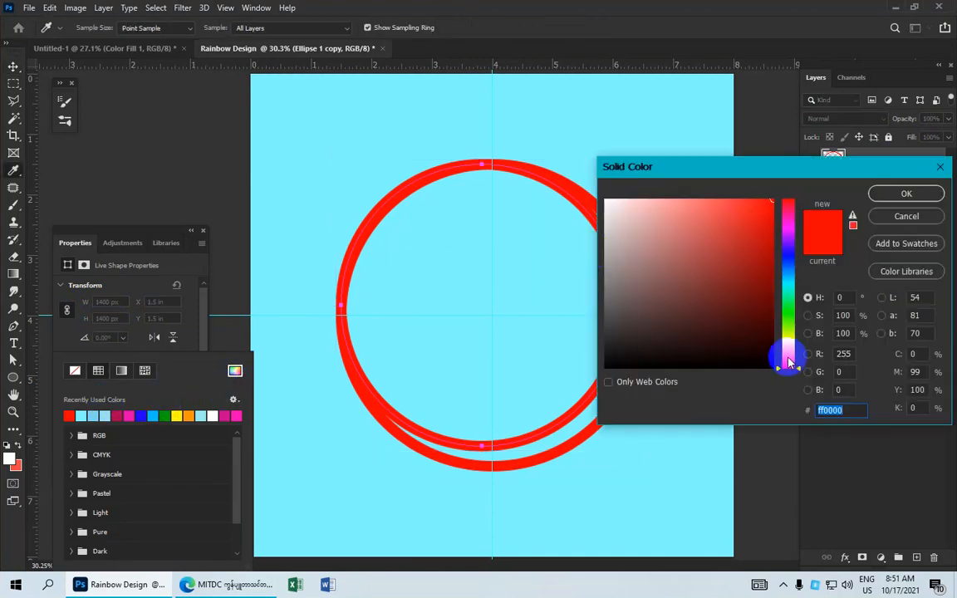
{"action": "left_click_drag", "start_coordinate": [789, 360], "coordinate": [786, 353]}
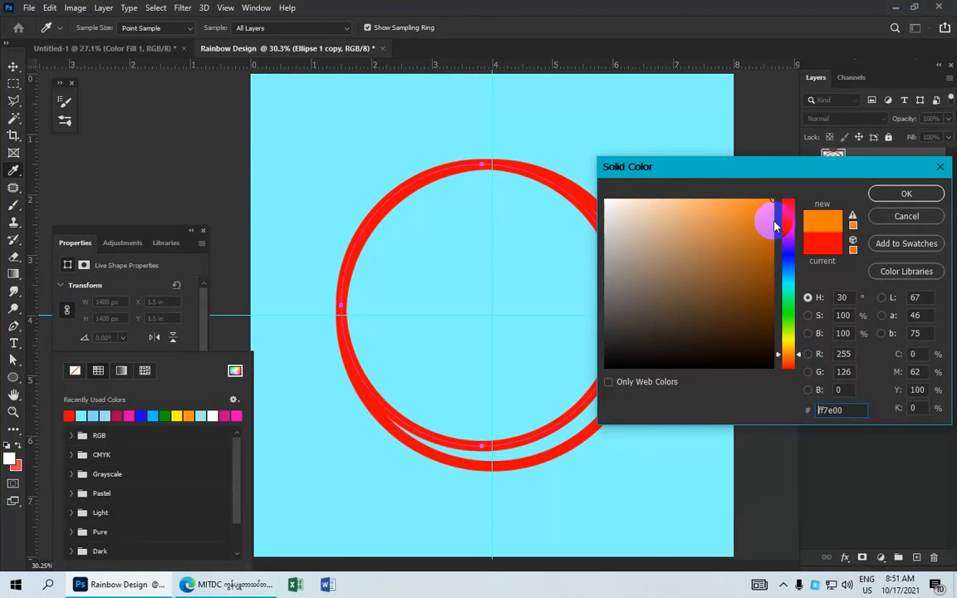
{"action": "left_click", "coordinate": [879, 198]}
{"action": "key", "text": "v"}
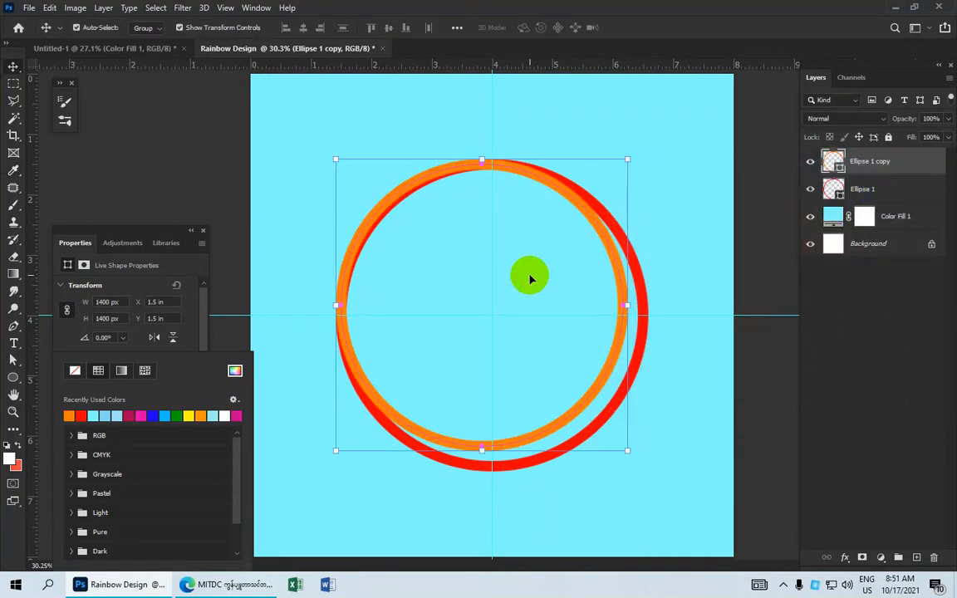
{"action": "left_click_drag", "start_coordinate": [532, 279], "coordinate": [546, 190]}
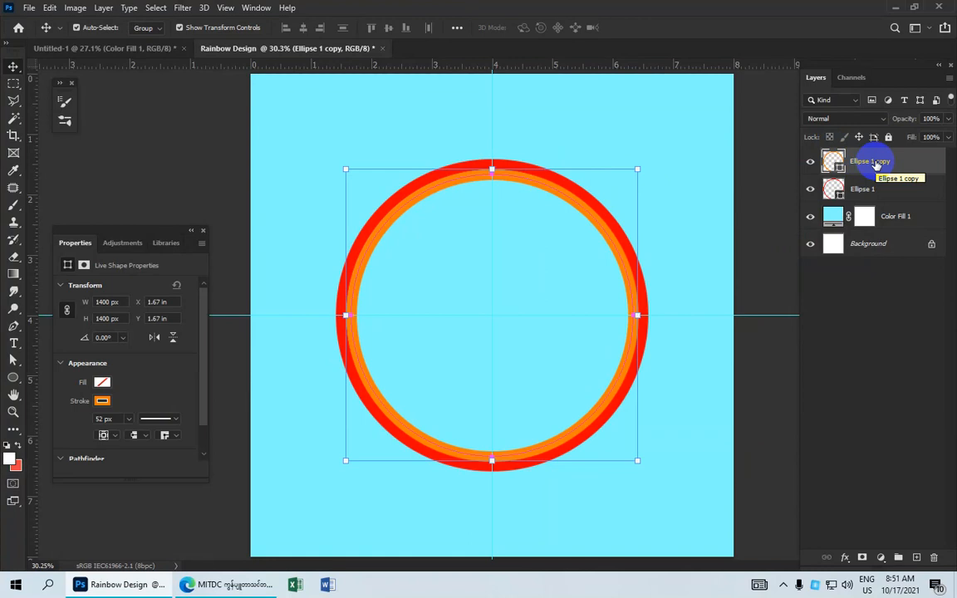
Duplicate the orange ring's layer and resize the copy to 1300 x 1300 px with linked proportions.
{"action": "key", "text": "ctrl+j"}
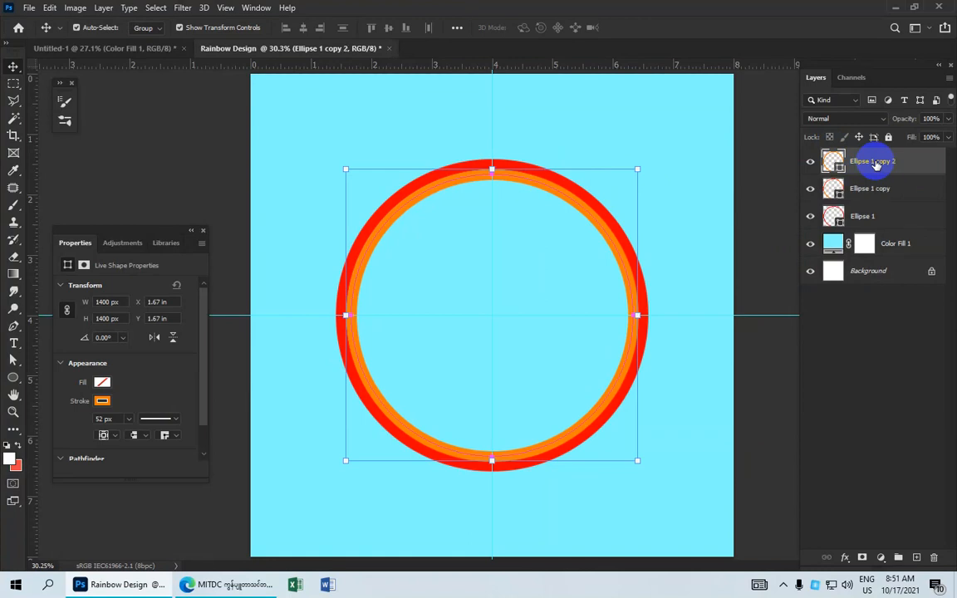
{"action": "left_click", "coordinate": [109, 302]}
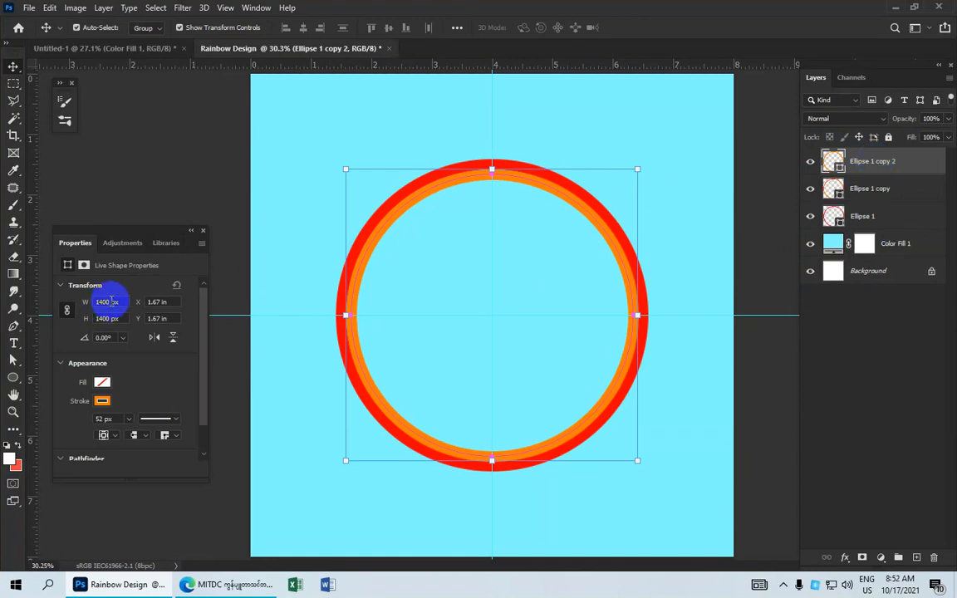
{"action": "left_click_drag", "start_coordinate": [111, 302], "coordinate": [92, 301]}
{"action": "type", "text": "13"}
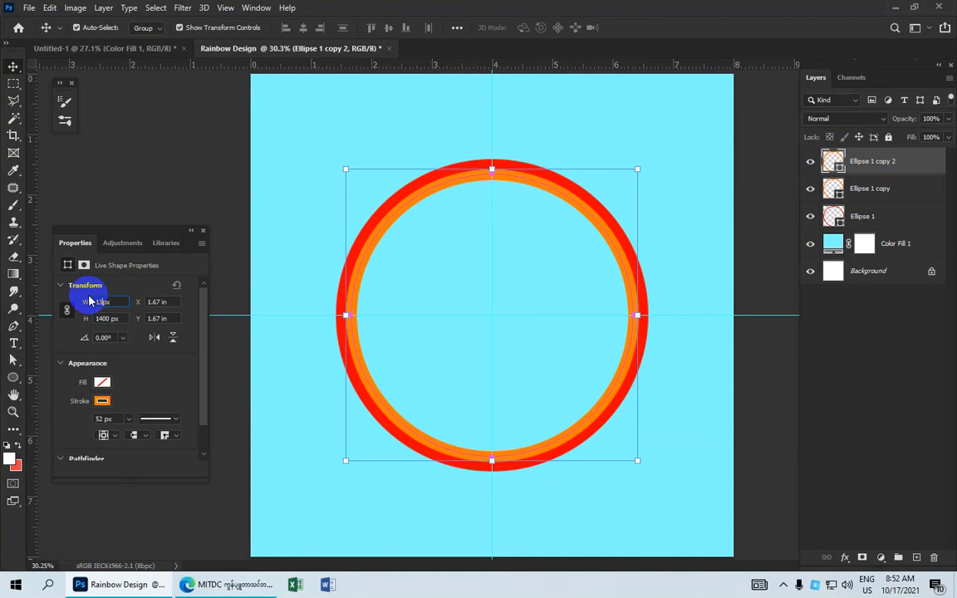
{"action": "key", "text": "Return"}
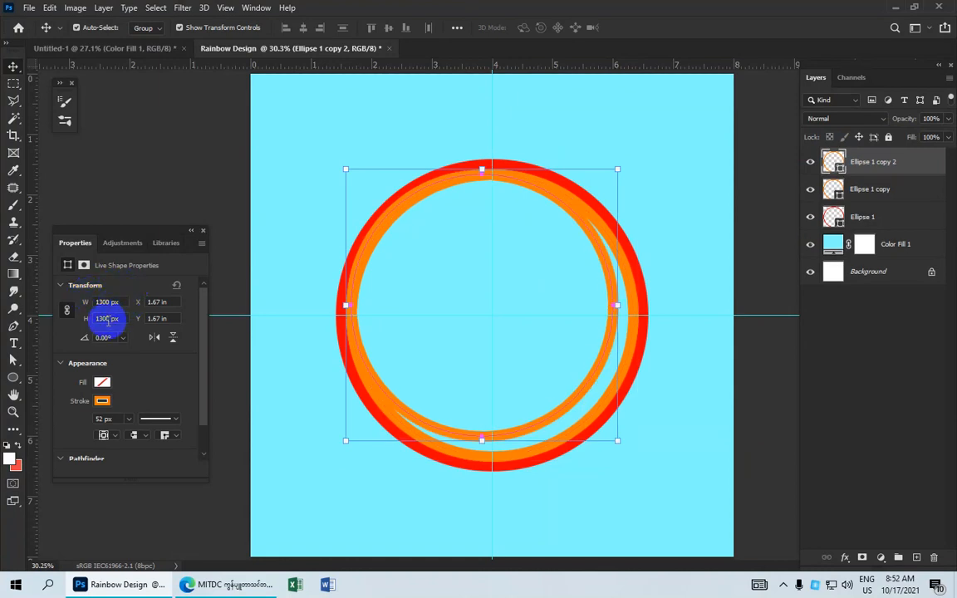
Change the 1300 px ring's stroke to yellow (#fff600) and centre the ring on the guide intersection.
{"action": "left_click", "coordinate": [104, 403]}
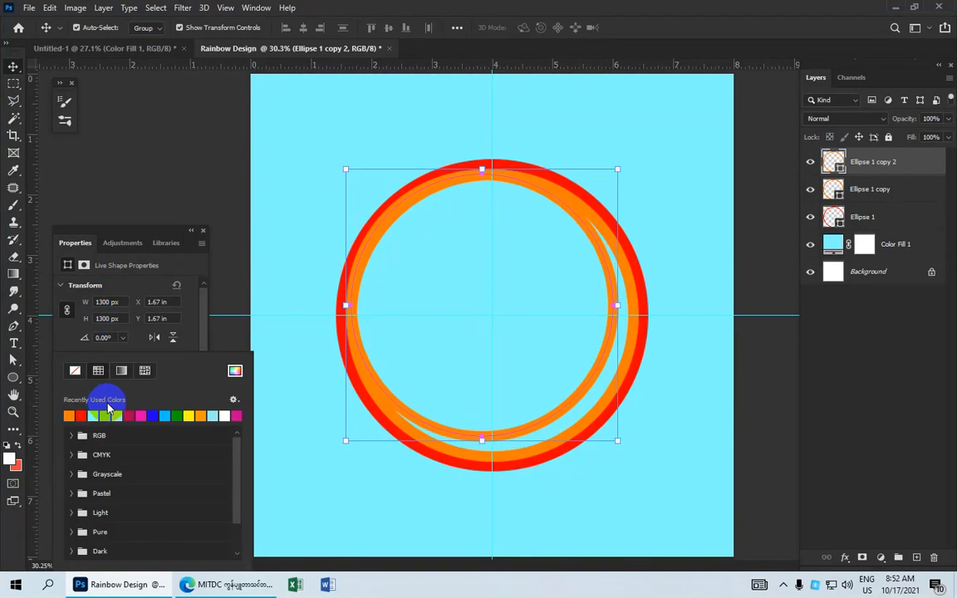
{"action": "left_click", "coordinate": [236, 372]}
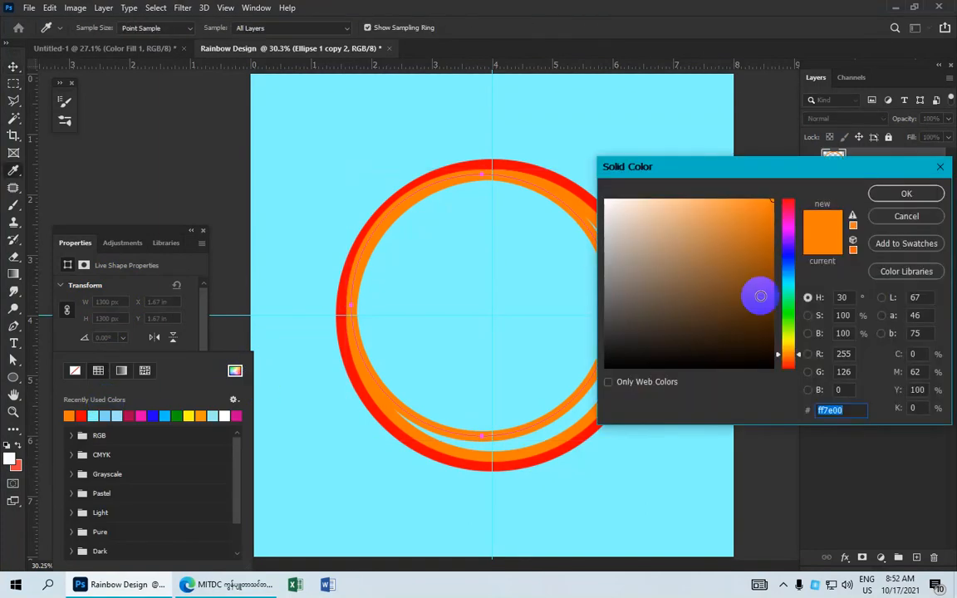
{"action": "left_click", "coordinate": [788, 341]}
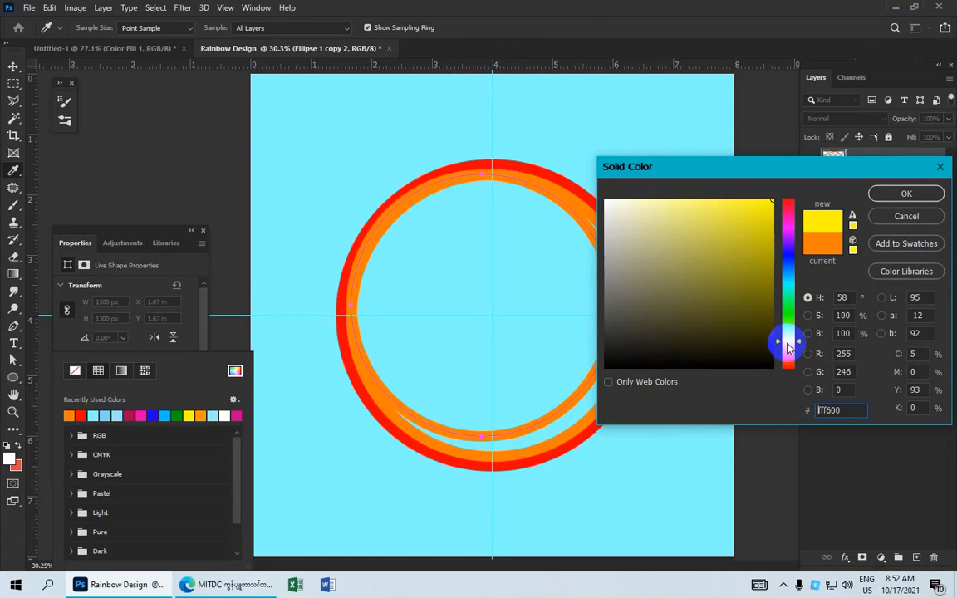
{"action": "left_click", "coordinate": [889, 193]}
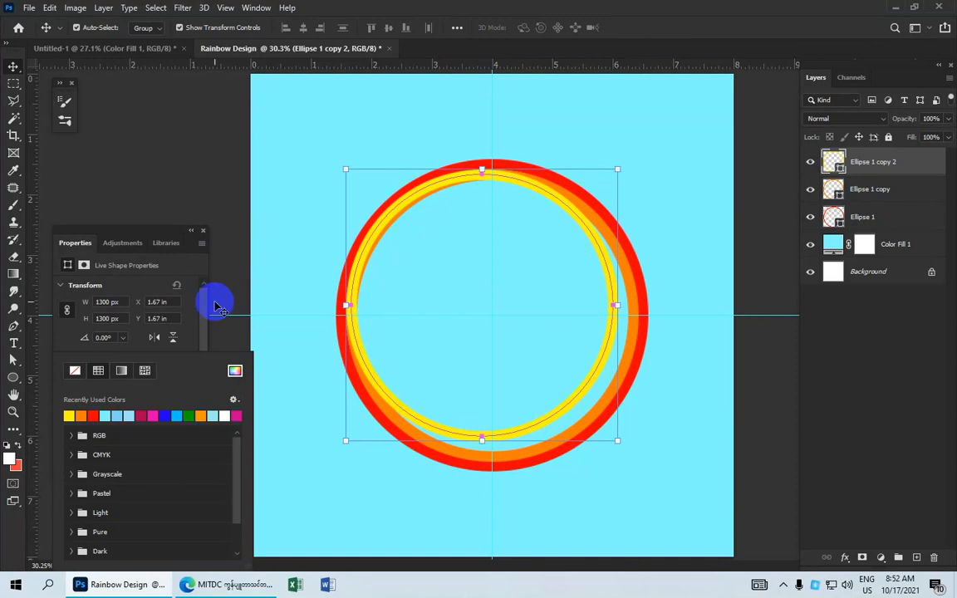
{"action": "left_click_drag", "start_coordinate": [498, 173], "coordinate": [524, 192]}
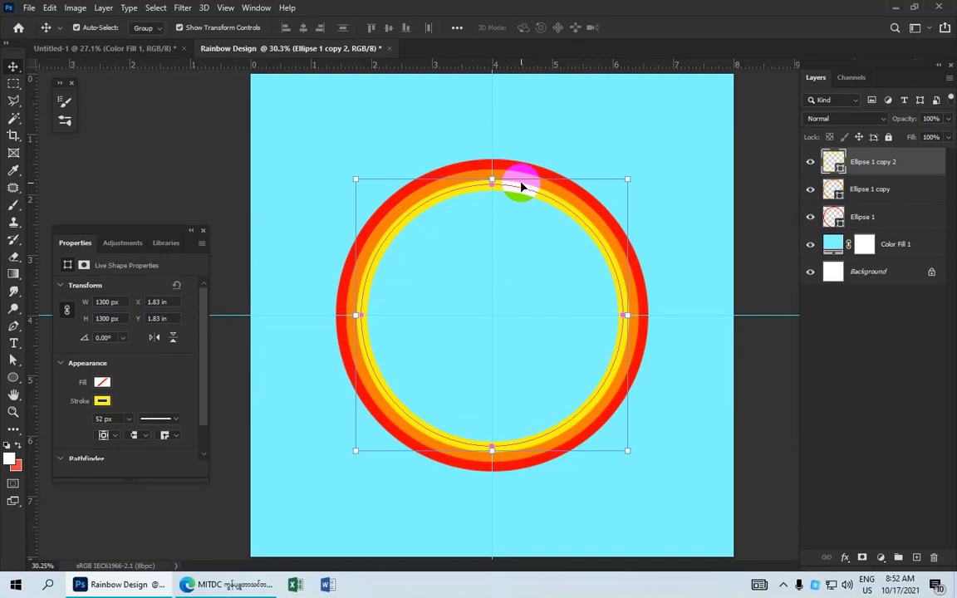
Duplicate the yellow ring's layer and resize the copy to 1200 x 1200 px with linked proportions.
{"action": "key", "text": "ctrl+j"}
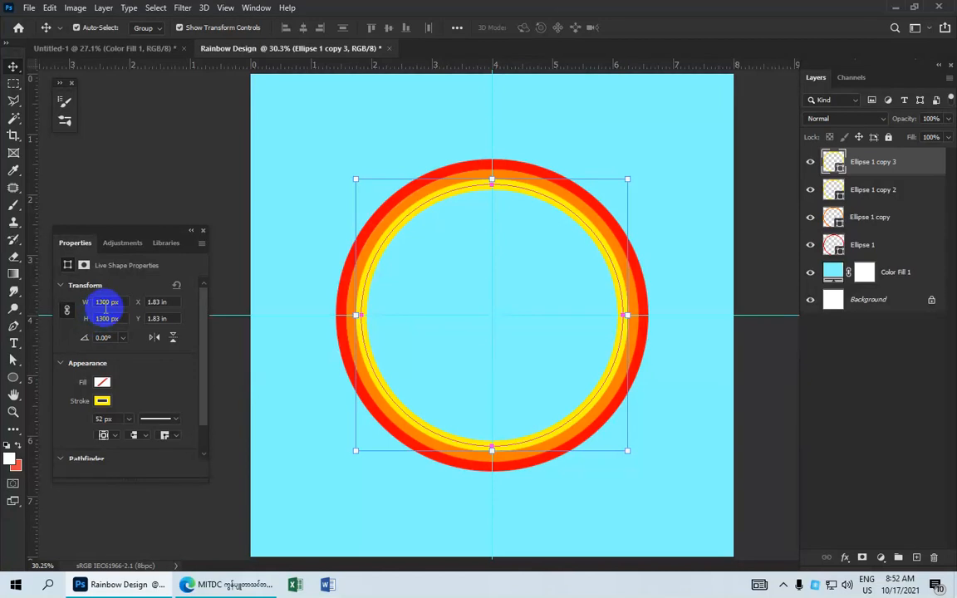
{"action": "left_click", "coordinate": [110, 303]}
{"action": "key", "text": "BackSpace"}
{"action": "key", "text": "BackSpace"}
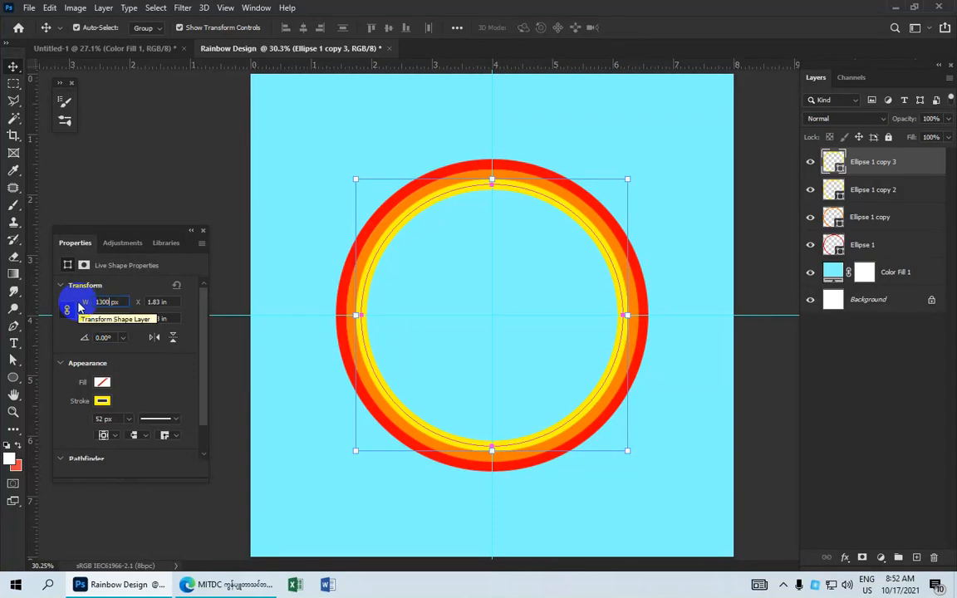
{"action": "type", "text": "00"}
{"action": "key", "text": "Return"}
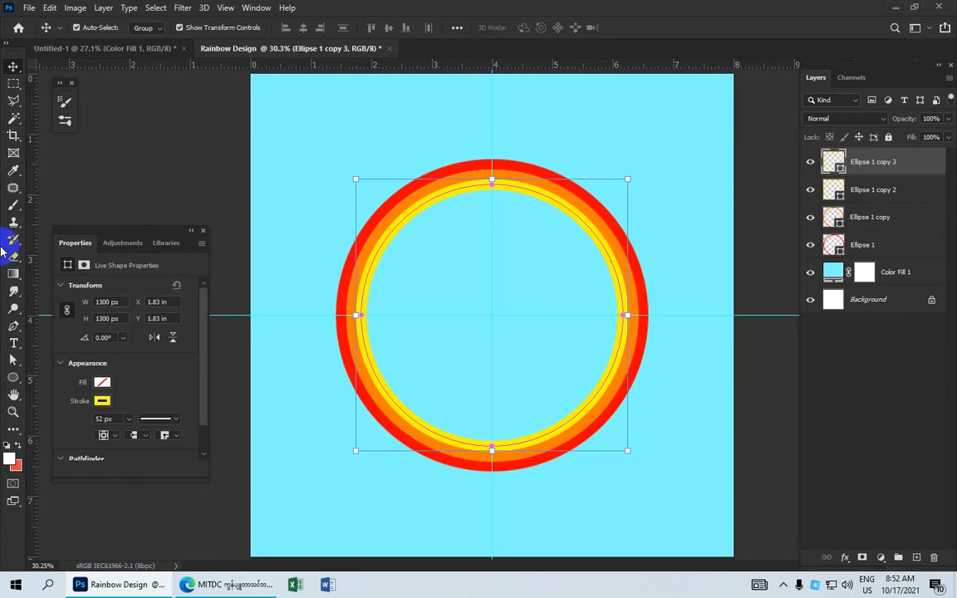
{"action": "double_click", "coordinate": [111, 302]}
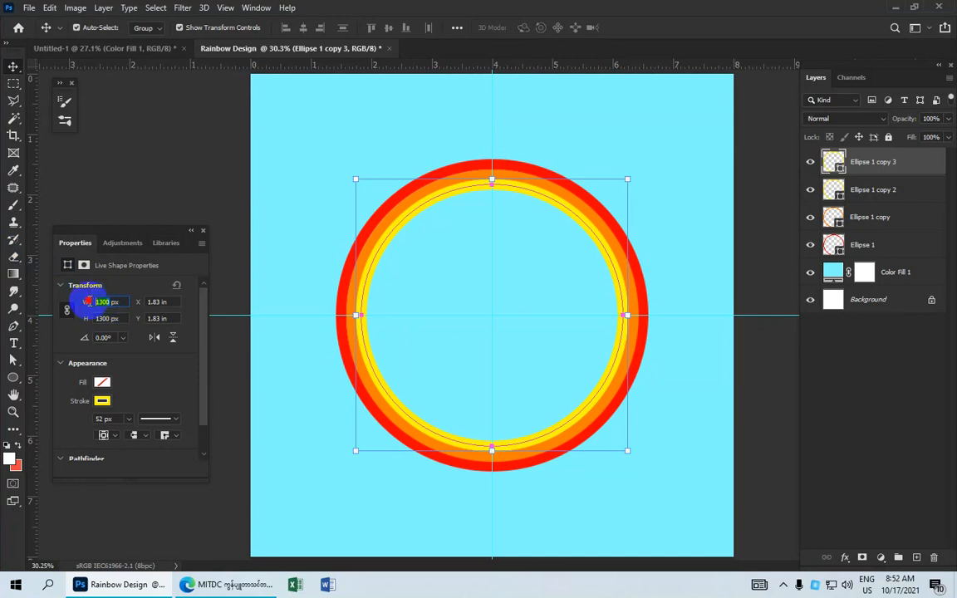
{"action": "type", "text": "1200"}
{"action": "left_click", "coordinate": [86, 302]}
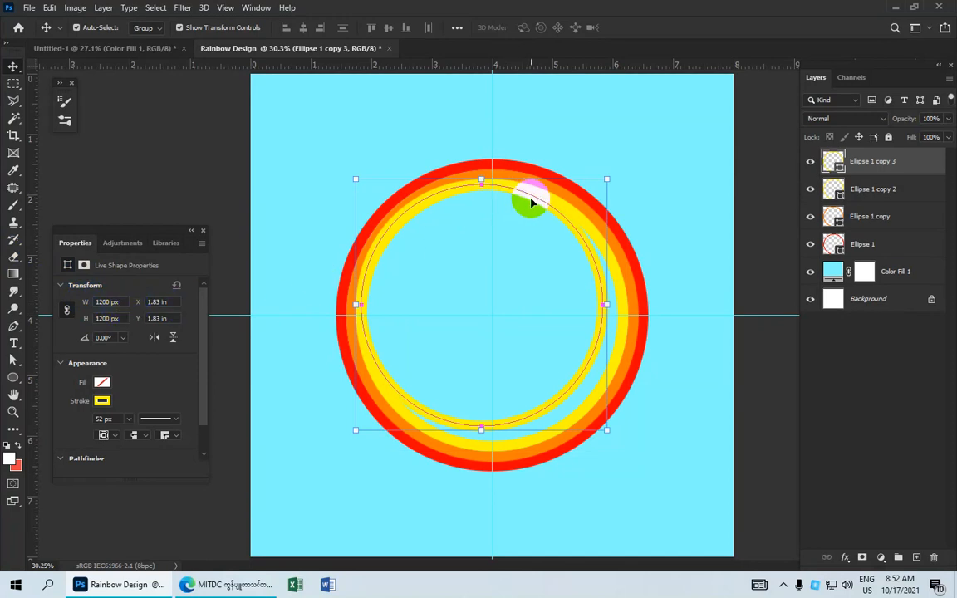
Change the 1200 px ring's stroke to green (#00af04) and centre the ring on the guide intersection.
{"action": "left_click", "coordinate": [109, 404]}
{"action": "left_click", "coordinate": [235, 371]}
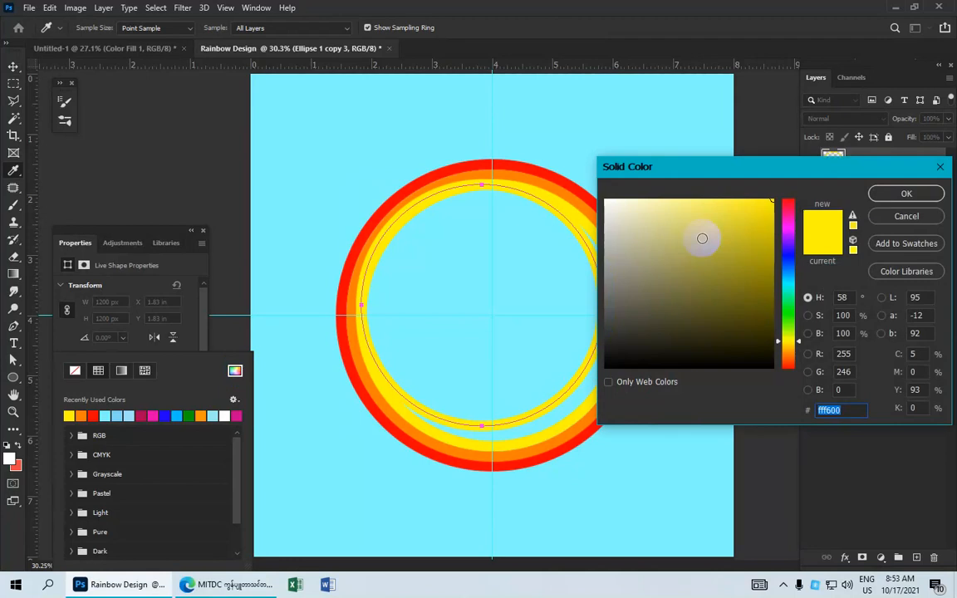
{"action": "left_click", "coordinate": [784, 311]}
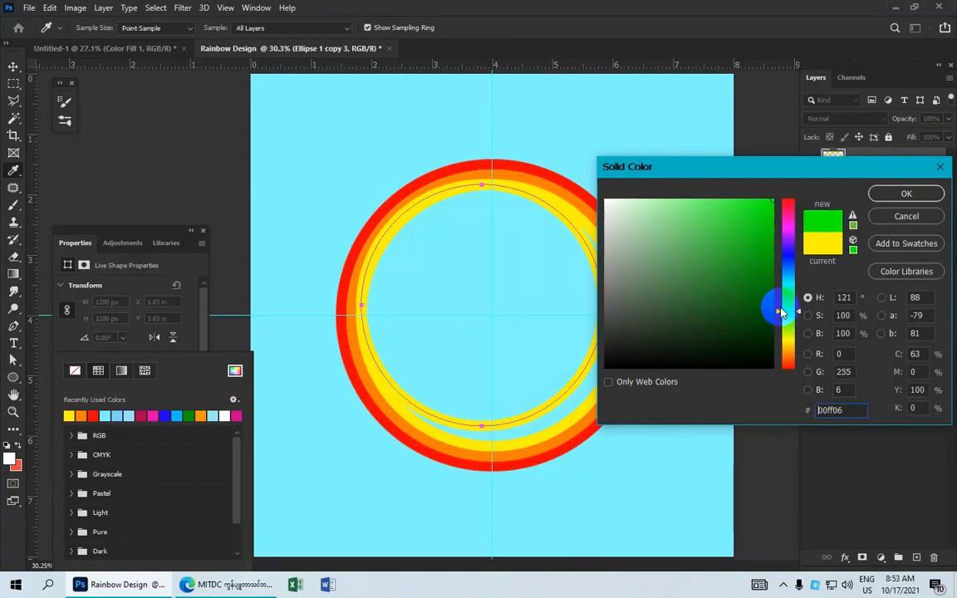
{"action": "left_click", "coordinate": [766, 252]}
{"action": "left_click", "coordinate": [906, 193]}
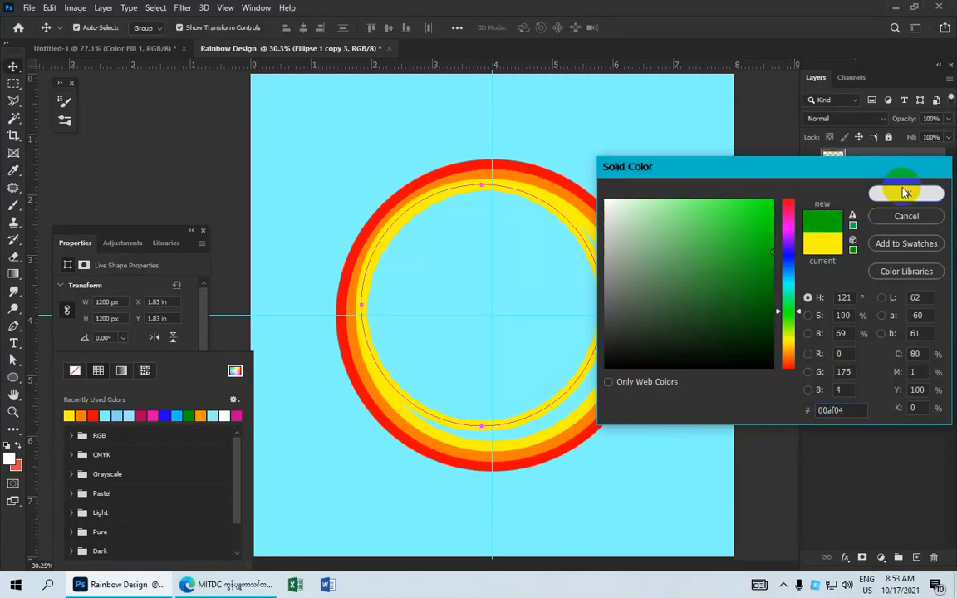
{"action": "left_click_drag", "start_coordinate": [583, 240], "coordinate": [595, 253]}
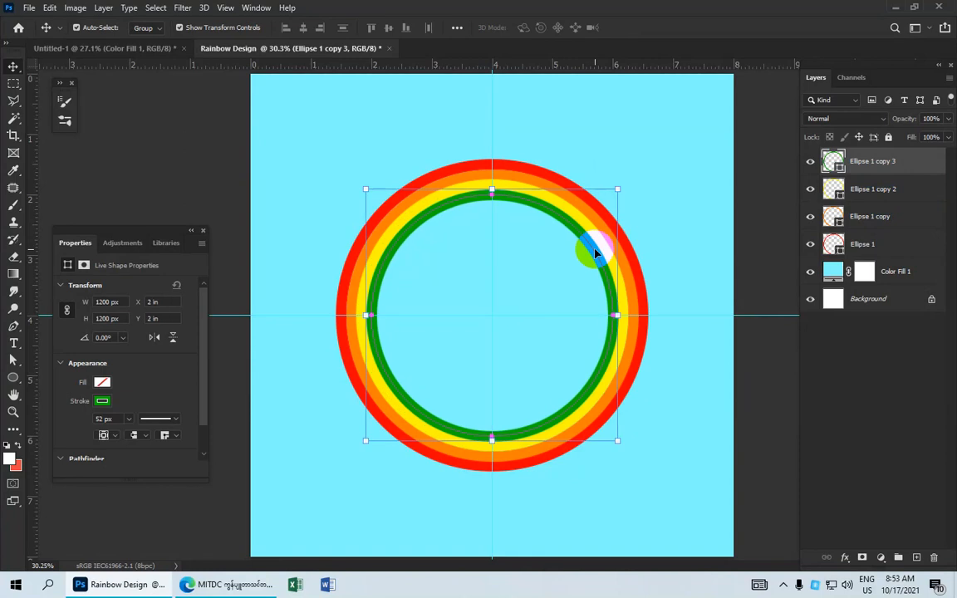
Duplicate the green ring's layer and resize the copy to 1100 x 1100 px with linked proportions.
{"action": "left_click", "coordinate": [862, 165]}
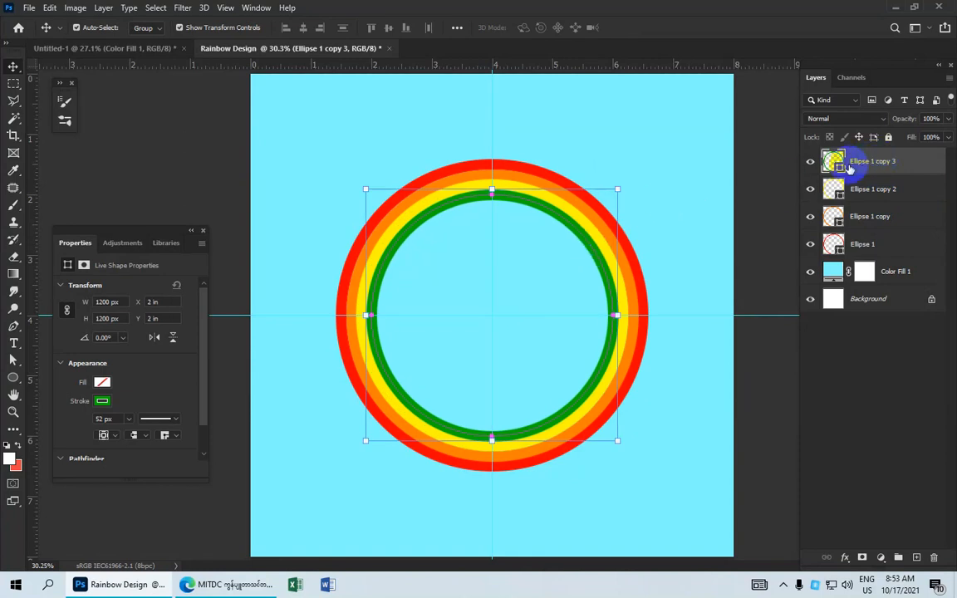
{"action": "key", "text": "ctrl"}
{"action": "key", "text": "ctrl+j"}
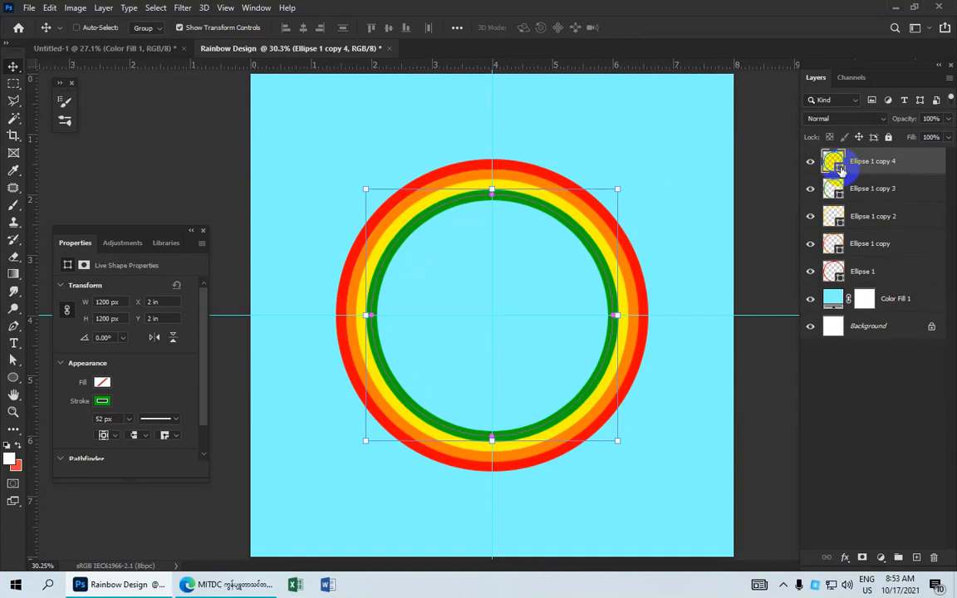
{"action": "left_click", "coordinate": [108, 305]}
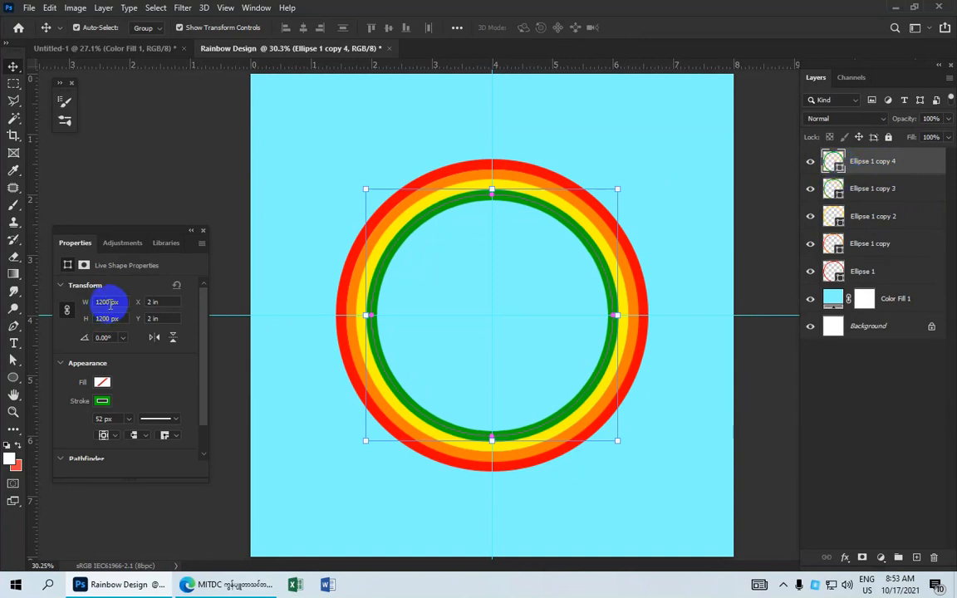
{"action": "double_click", "coordinate": [106, 302]}
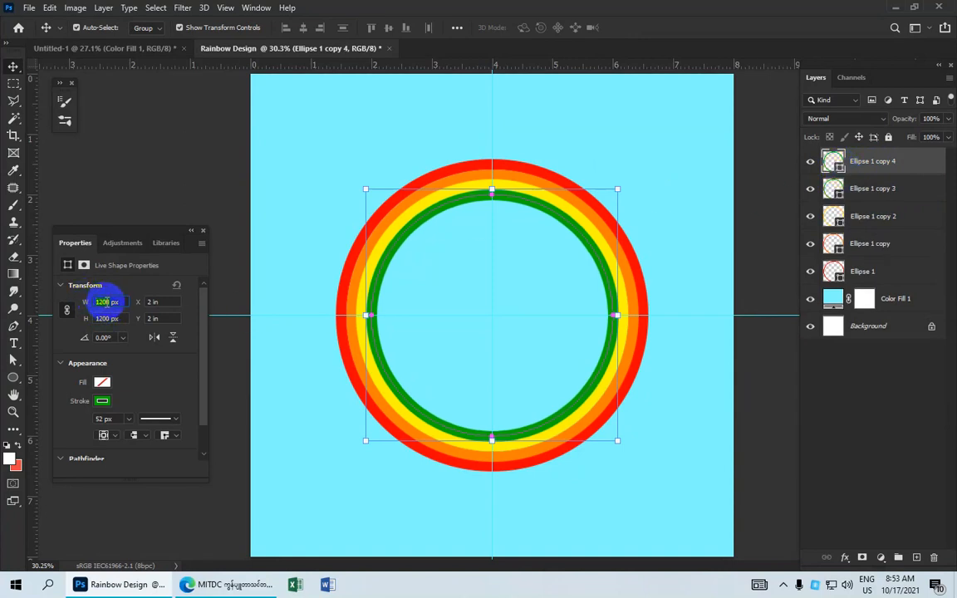
{"action": "type", "text": "1100"}
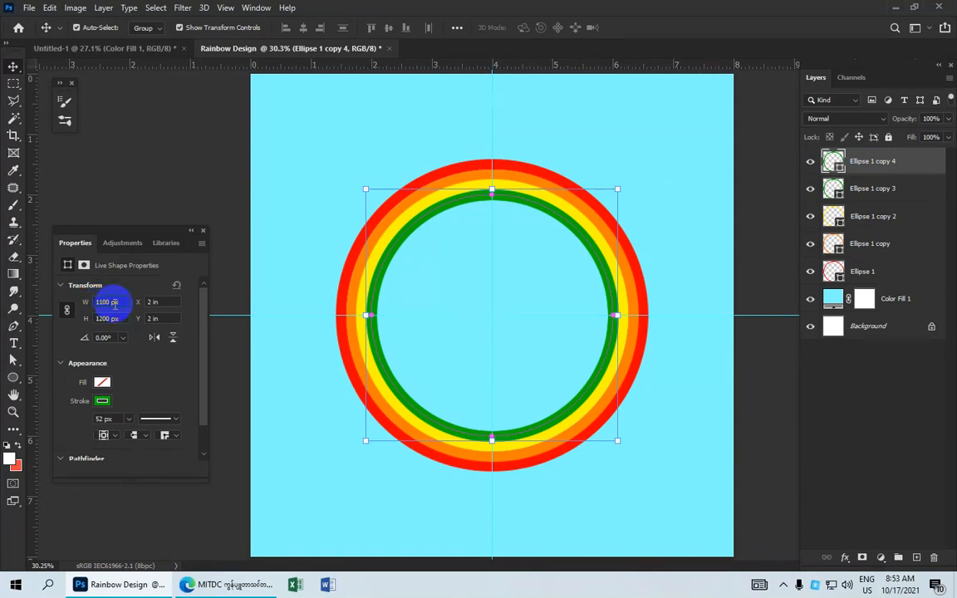
{"action": "key", "text": "Return"}
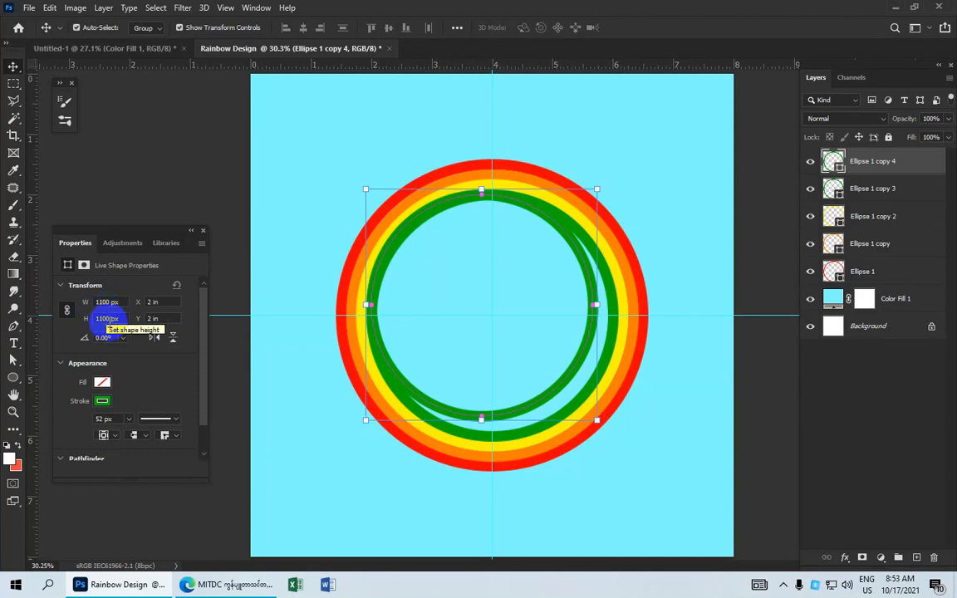
Change the 1100 px ring's stroke to blue (#007bd1) and centre the ring on the guide intersection.
{"action": "left_click", "coordinate": [103, 403]}
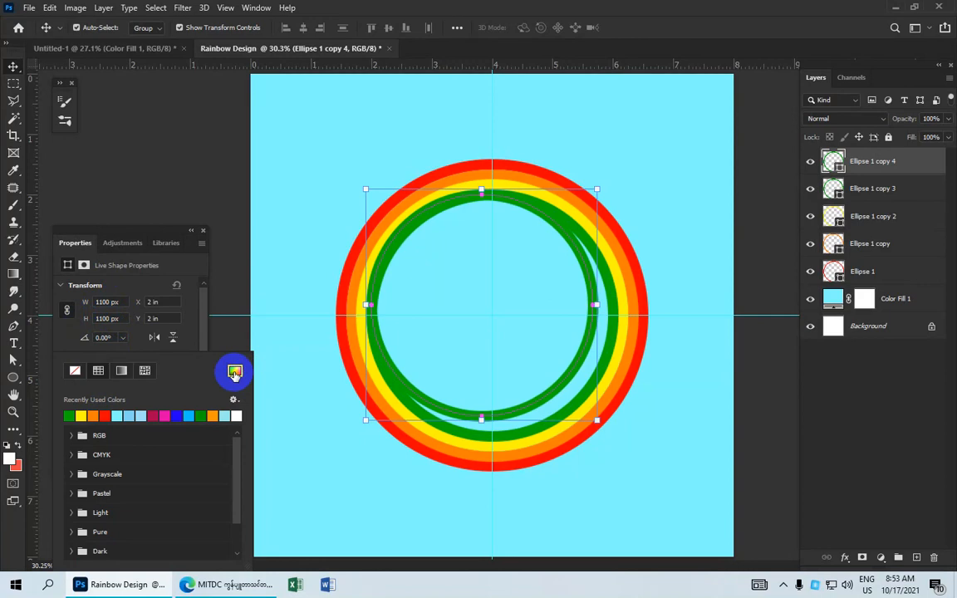
{"action": "left_click", "coordinate": [234, 373]}
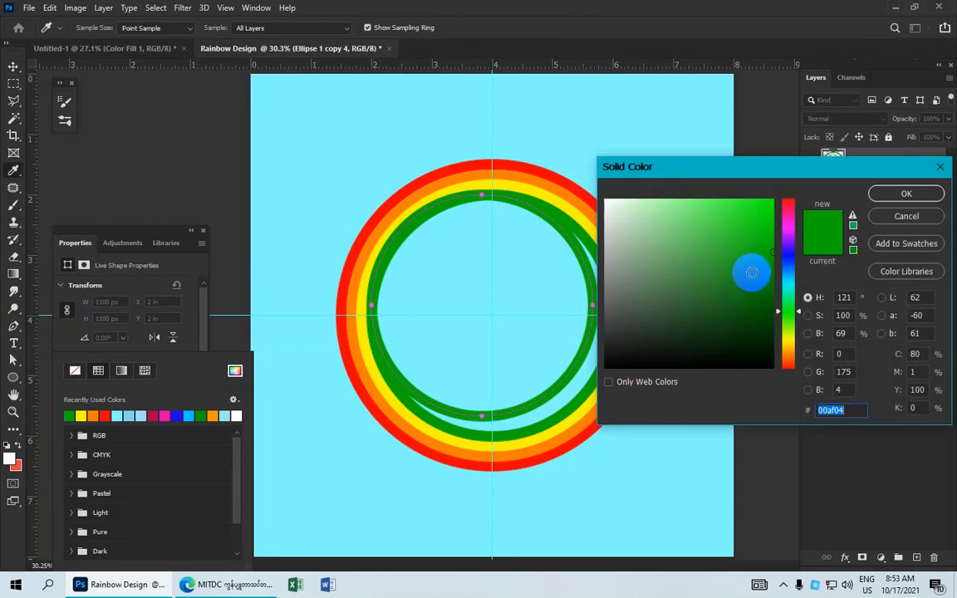
{"action": "left_click_drag", "start_coordinate": [784, 291], "coordinate": [787, 284]}
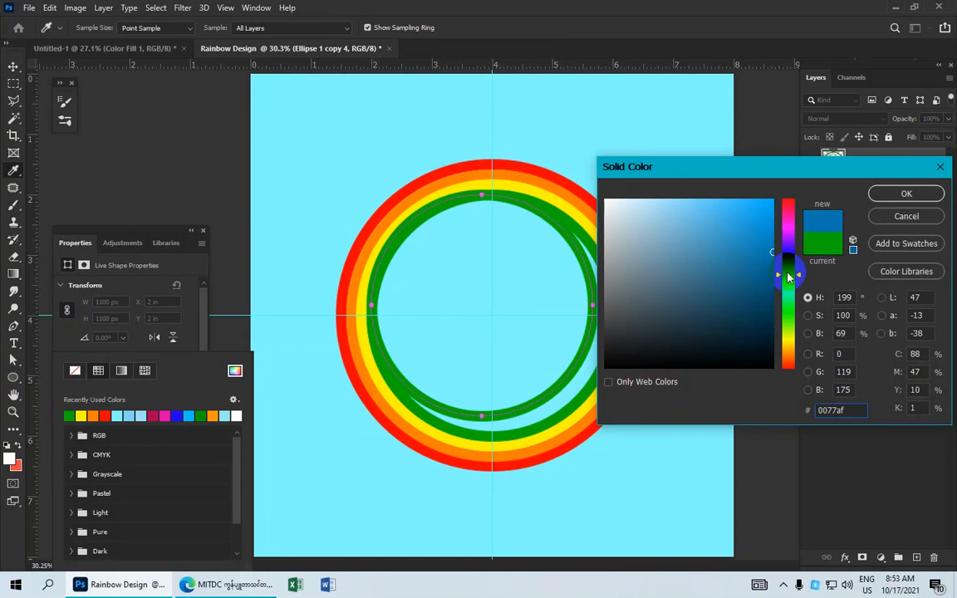
{"action": "mouse_move", "coordinate": [788, 273]}
{"action": "left_mouse_down"}
{"action": "mouse_move", "coordinate": [772, 228]}
{"action": "mouse_move", "coordinate": [788, 229]}
{"action": "left_mouse_up"}
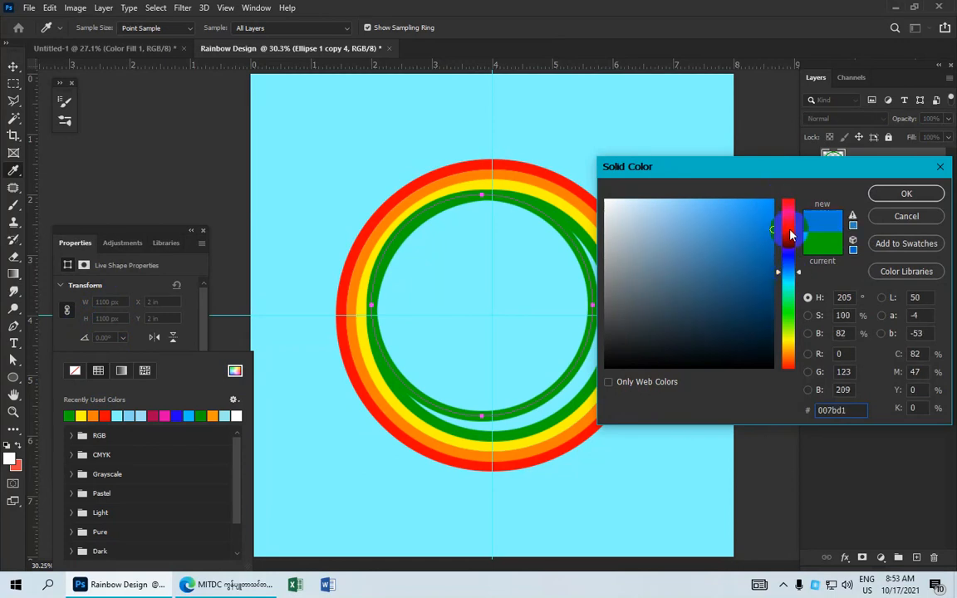
{"action": "left_click", "coordinate": [884, 198]}
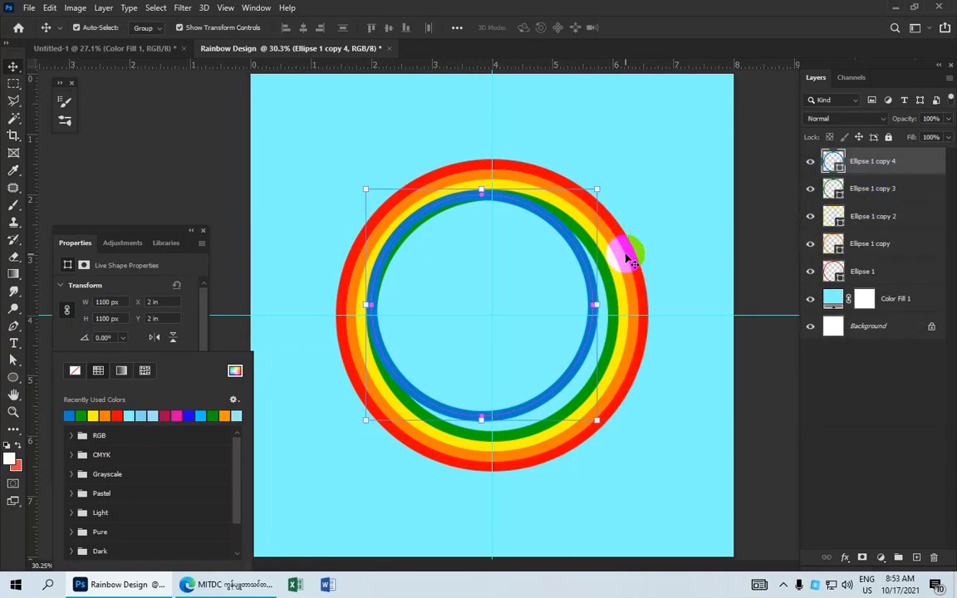
{"action": "left_click", "coordinate": [577, 243]}
{"action": "left_click_drag", "start_coordinate": [577, 243], "coordinate": [580, 251]}
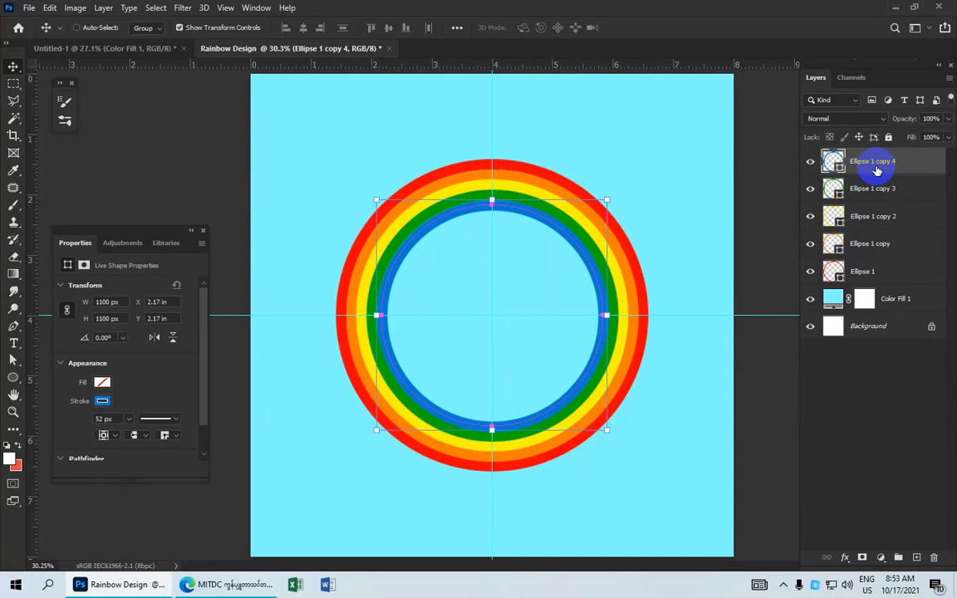
Duplicate the 1100 px blue ring's layer and resize the copy to 1000 x 1000 px with linked proportions.
{"action": "key", "text": "ctrl+j"}
{"action": "left_click", "coordinate": [109, 303]}
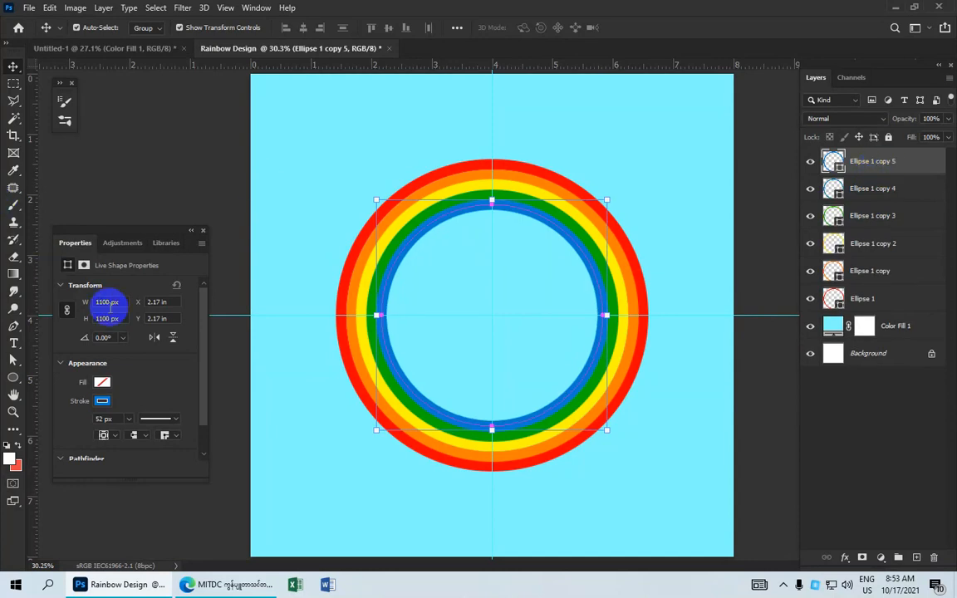
{"action": "left_click_drag", "start_coordinate": [110, 302], "coordinate": [92, 301]}
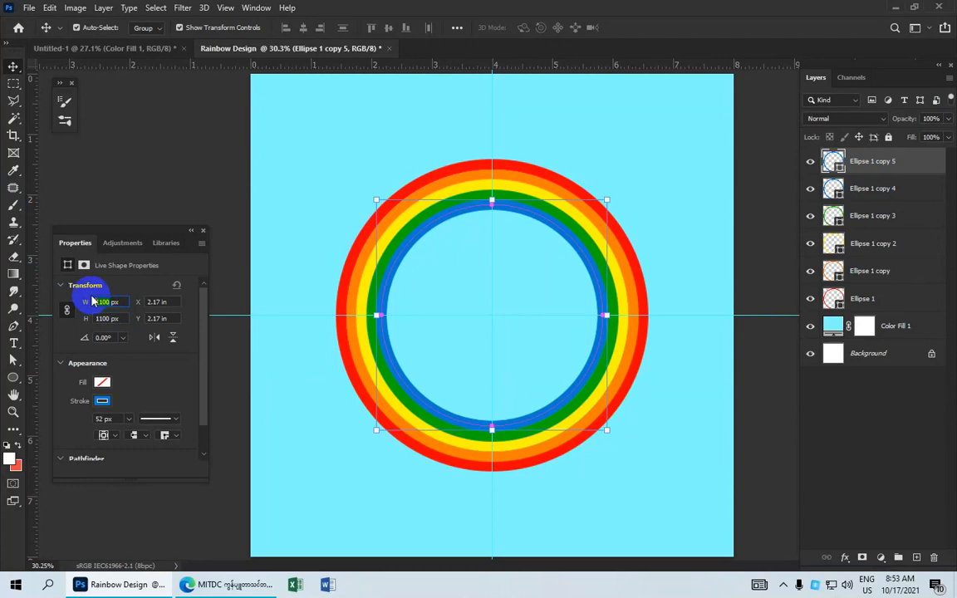
{"action": "type", "text": "100"}
{"action": "key", "text": "Return"}
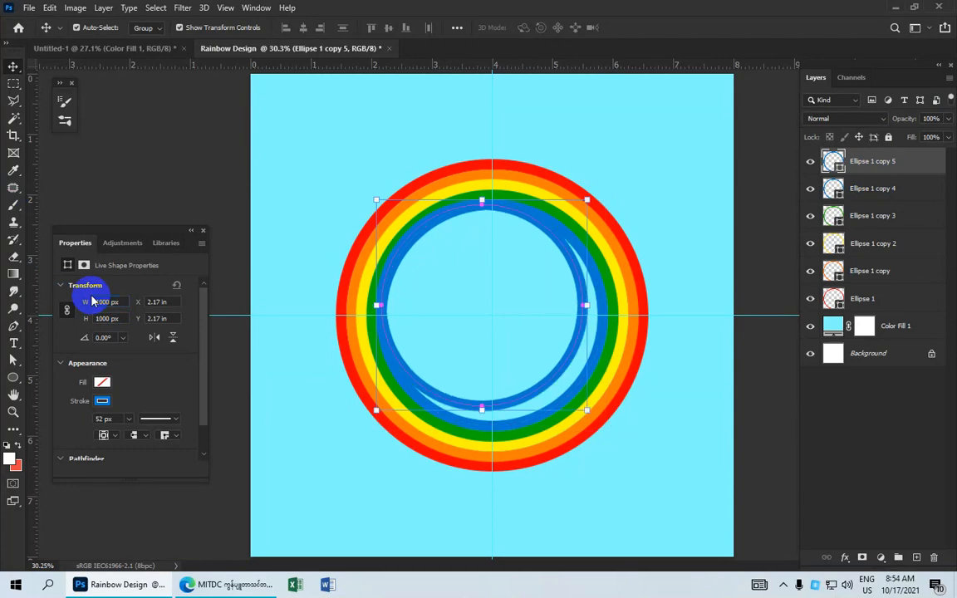
Change the 1000 px ring's stroke to deep blue (#0600ff) and centre the ring on the guide intersection.
{"action": "left_click", "coordinate": [101, 401]}
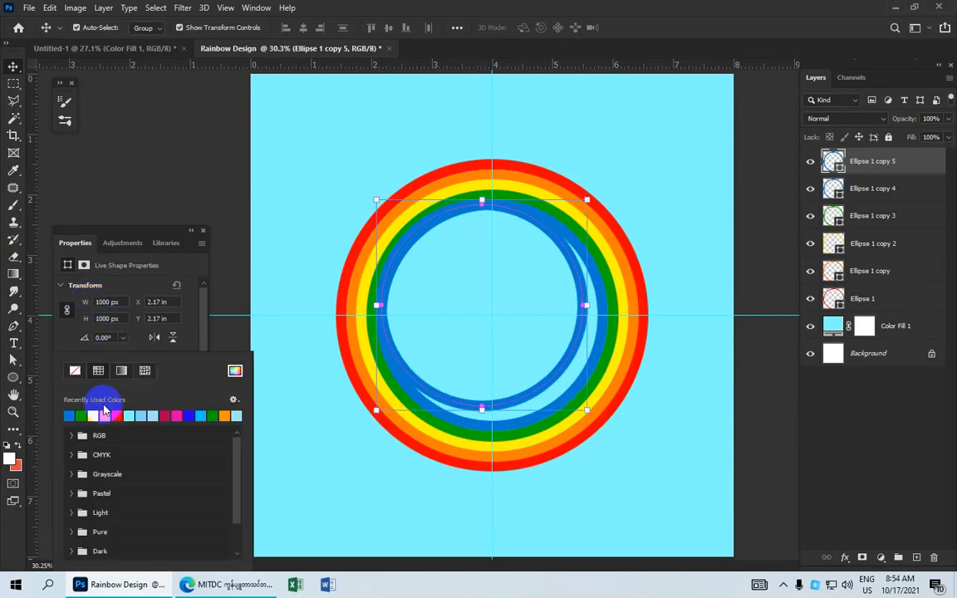
{"action": "left_click", "coordinate": [234, 371]}
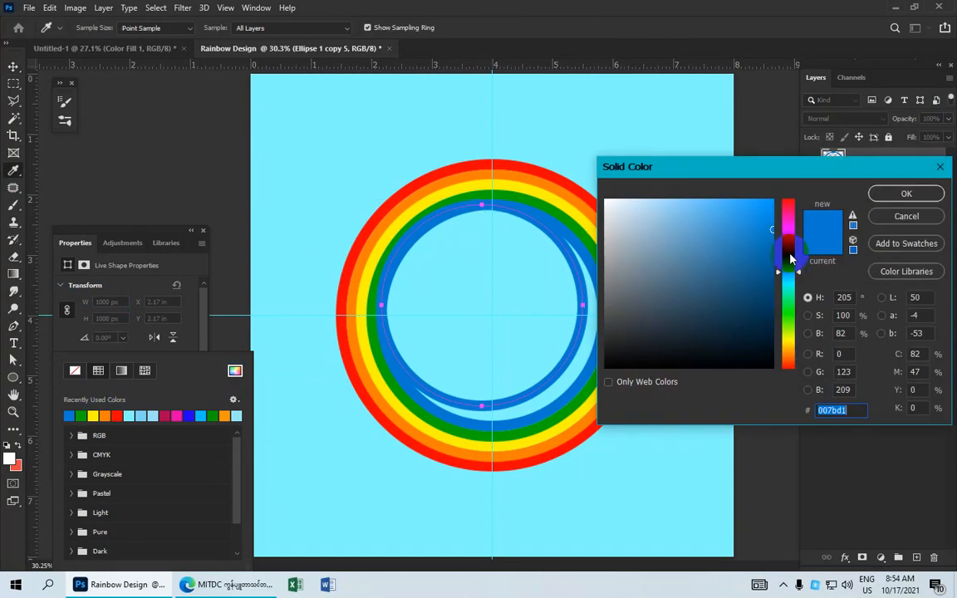
{"action": "left_click", "coordinate": [790, 256]}
{"action": "left_click", "coordinate": [789, 255]}
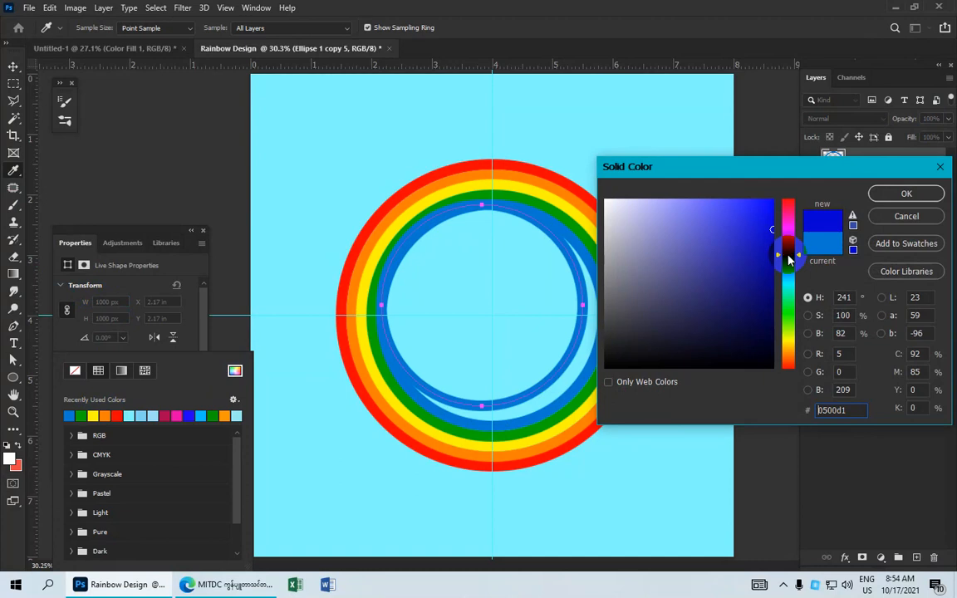
{"action": "left_click_drag", "start_coordinate": [767, 216], "coordinate": [782, 191]}
{"action": "left_click", "coordinate": [904, 196]}
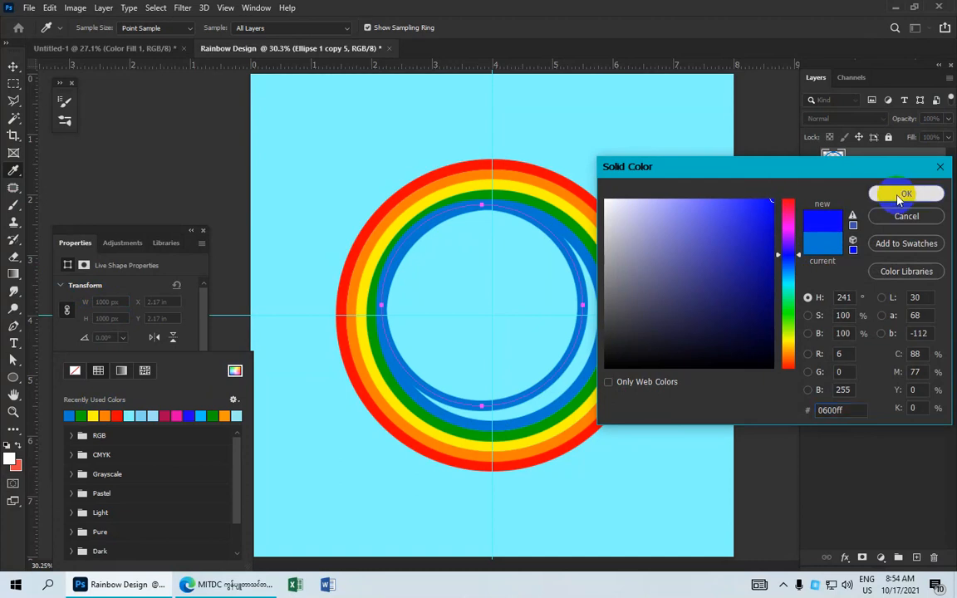
{"action": "left_click_drag", "start_coordinate": [553, 240], "coordinate": [562, 247]}
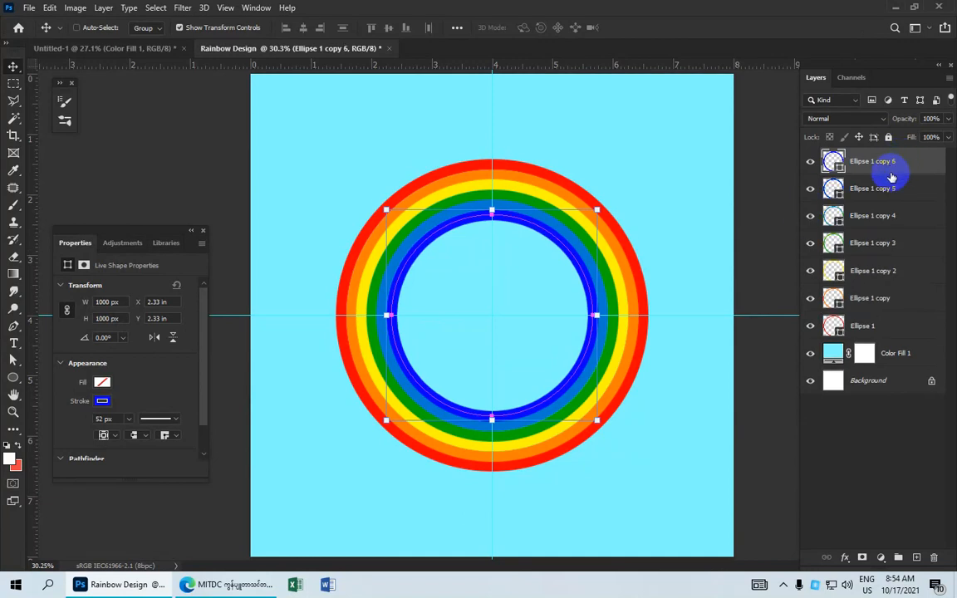
Duplicate the deep blue ring's layer and resize the copy to 900 x 900 px with linked proportions.
{"action": "key", "text": "ctrl+j"}
{"action": "left_click", "coordinate": [106, 302]}
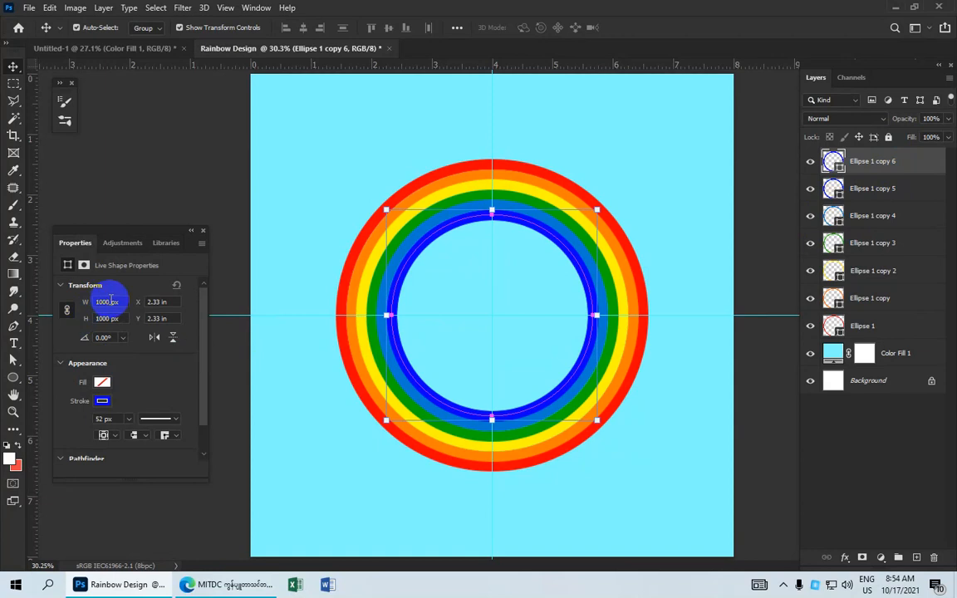
{"action": "left_click", "coordinate": [96, 302]}
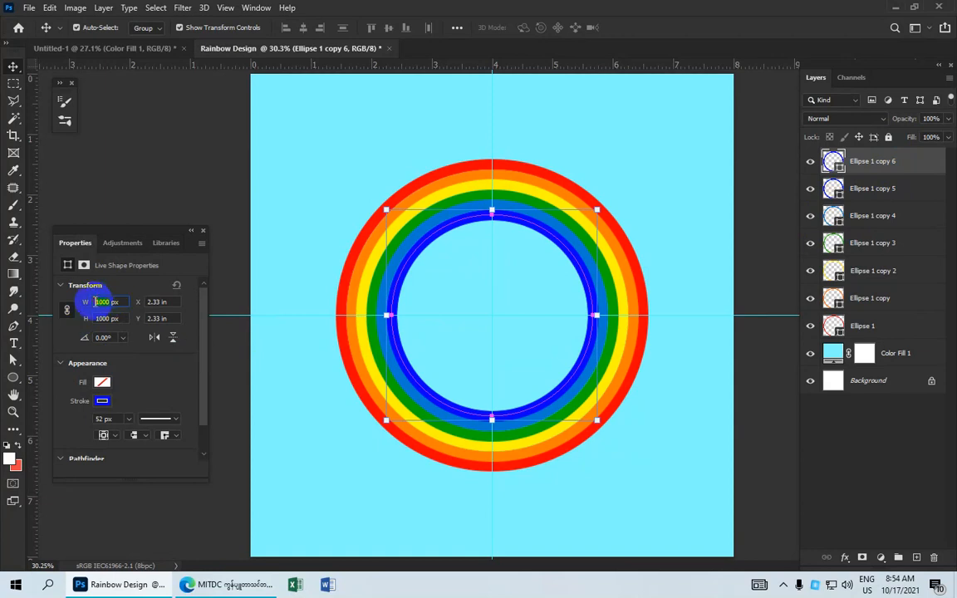
{"action": "type", "text": "90"}
{"action": "key", "text": "Return"}
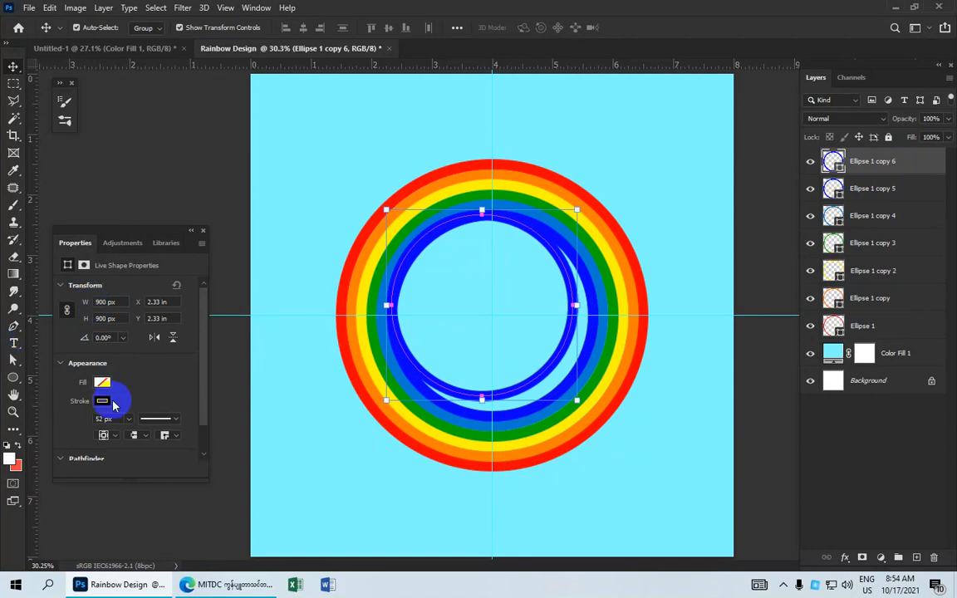
Change the 900 px ring's stroke to pink (#d90075) and centre the ring on the guide intersection.
{"action": "left_click", "coordinate": [100, 402]}
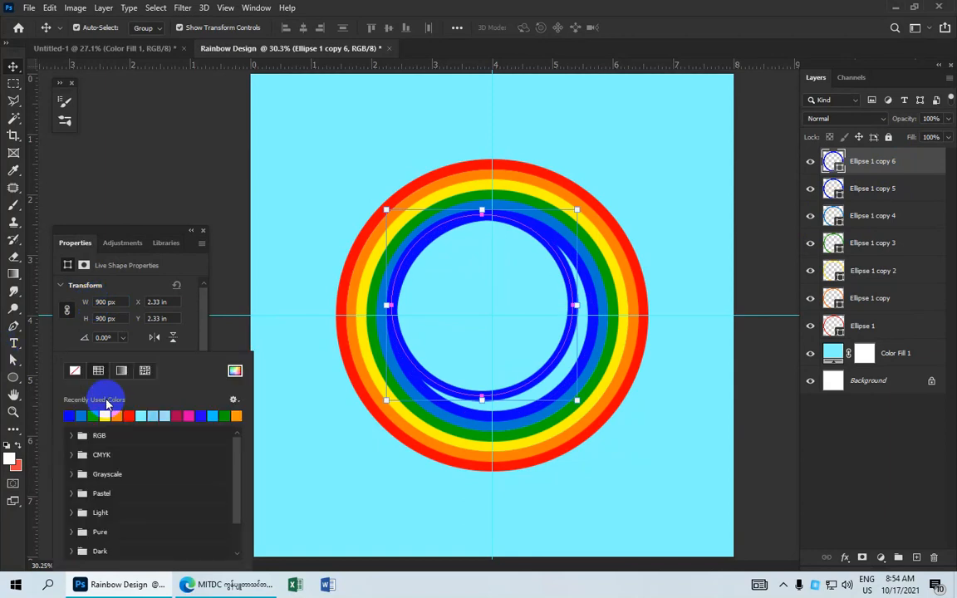
{"action": "left_click", "coordinate": [235, 371]}
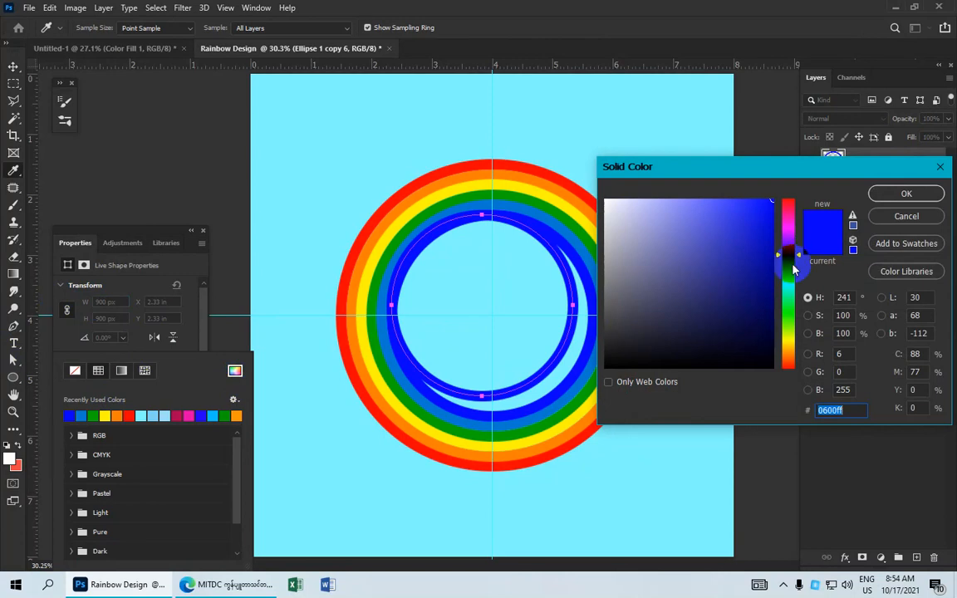
{"action": "mouse_move", "coordinate": [788, 232]}
{"action": "left_mouse_down"}
{"action": "mouse_move", "coordinate": [790, 208]}
{"action": "mouse_move", "coordinate": [774, 224]}
{"action": "left_mouse_up"}
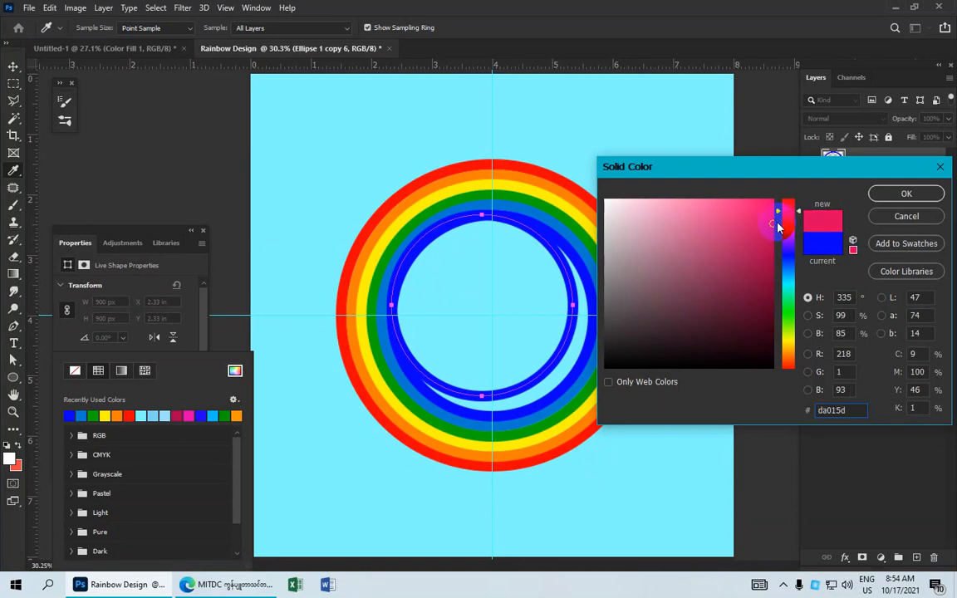
{"action": "left_click", "coordinate": [774, 224]}
{"action": "left_click_drag", "start_coordinate": [799, 214], "coordinate": [802, 216]}
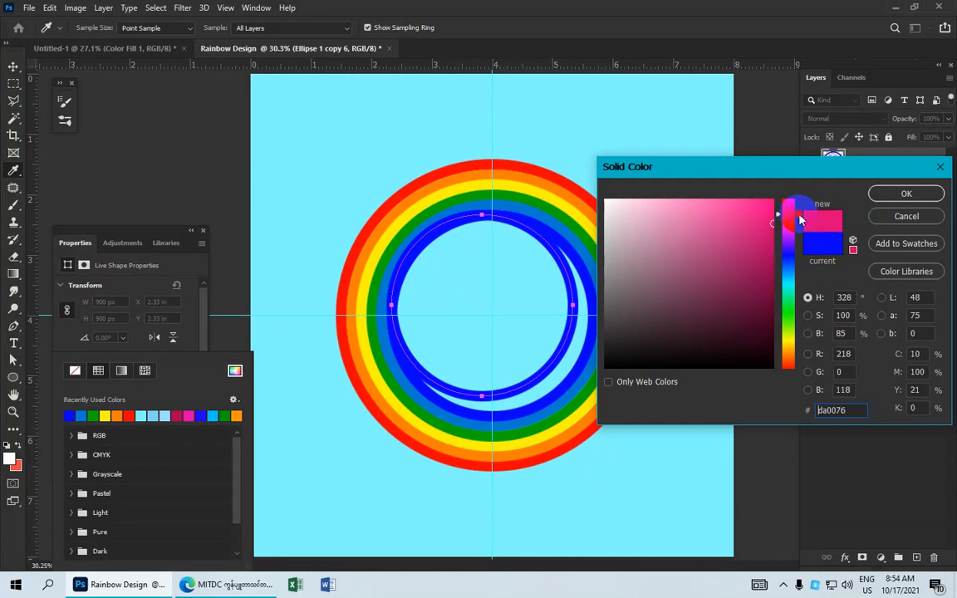
{"action": "left_click", "coordinate": [773, 223]}
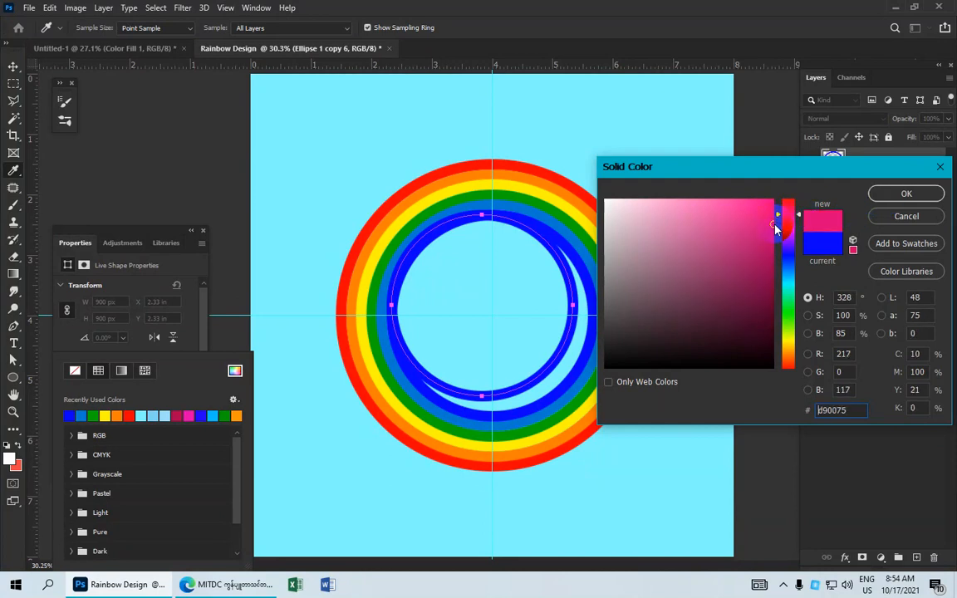
{"action": "left_click", "coordinate": [877, 199]}
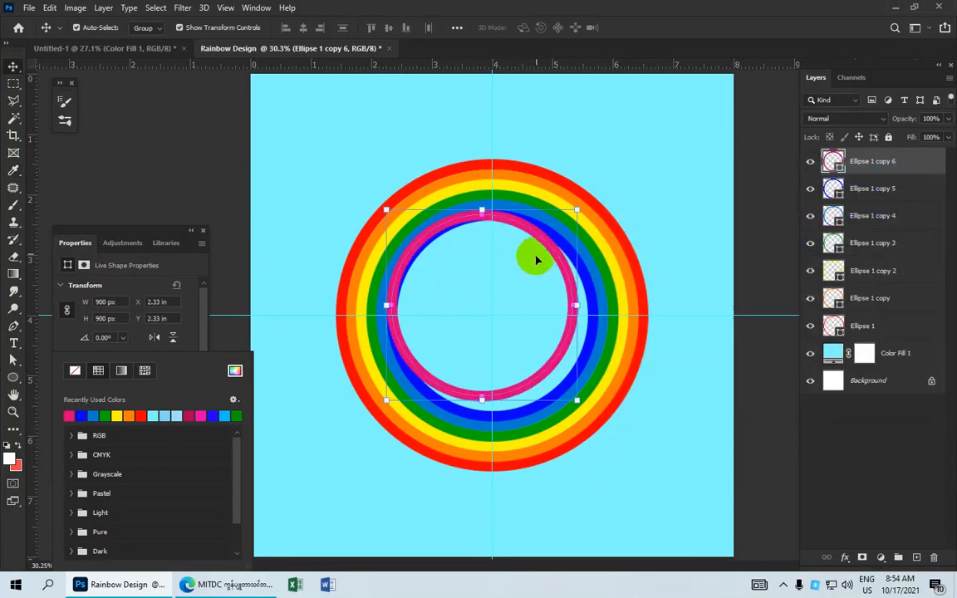
{"action": "left_click_drag", "start_coordinate": [546, 243], "coordinate": [554, 255]}
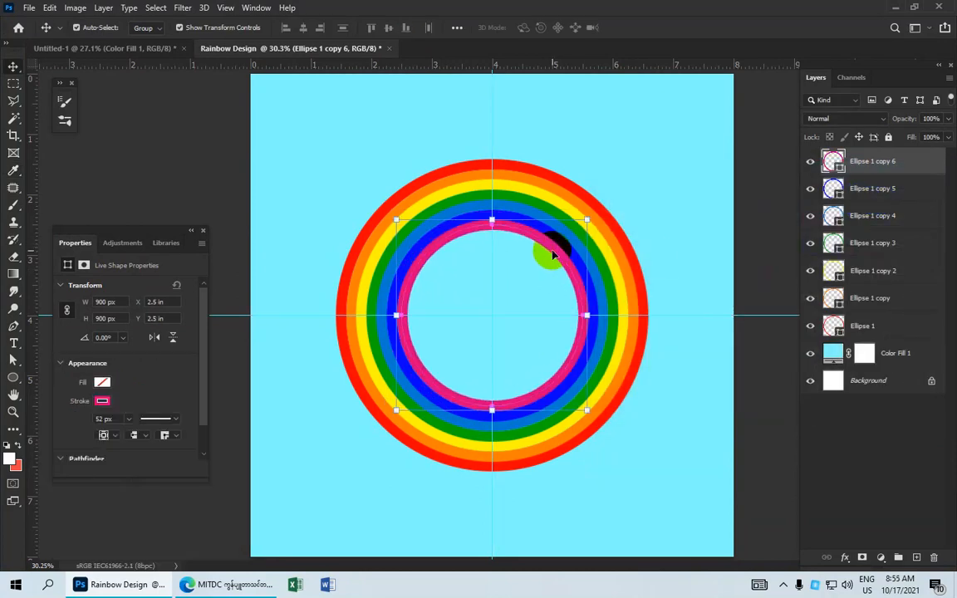
Group all seven ellipse ring layers together.
{"action": "scroll", "coordinate": [587, 252], "scroll_direction": "down", "scroll_amount": 1}
{"action": "scroll", "coordinate": [588, 252], "scroll_direction": "up", "scroll_amount": 1}
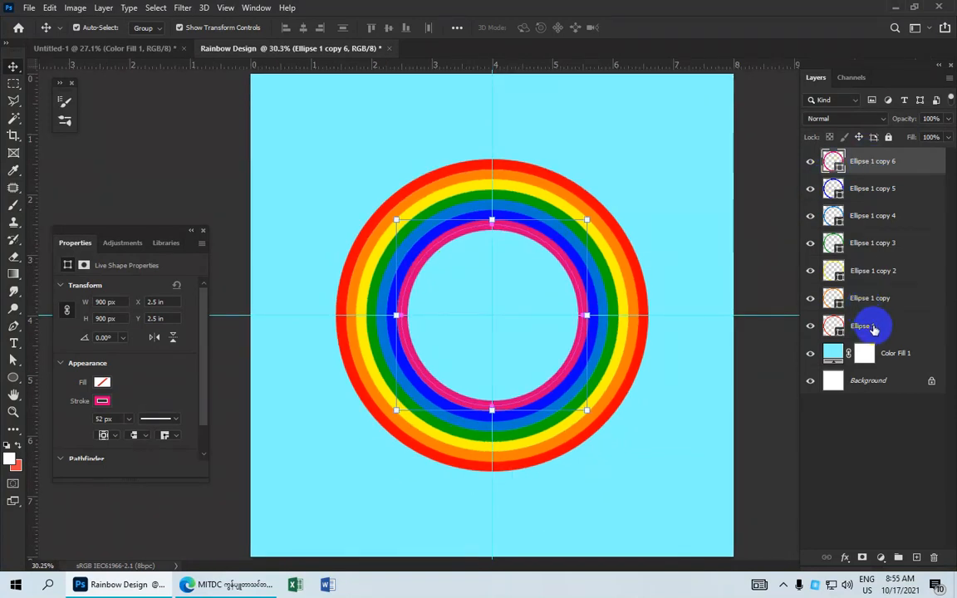
{"action": "left_click", "coordinate": [872, 328], "text": "shift"}
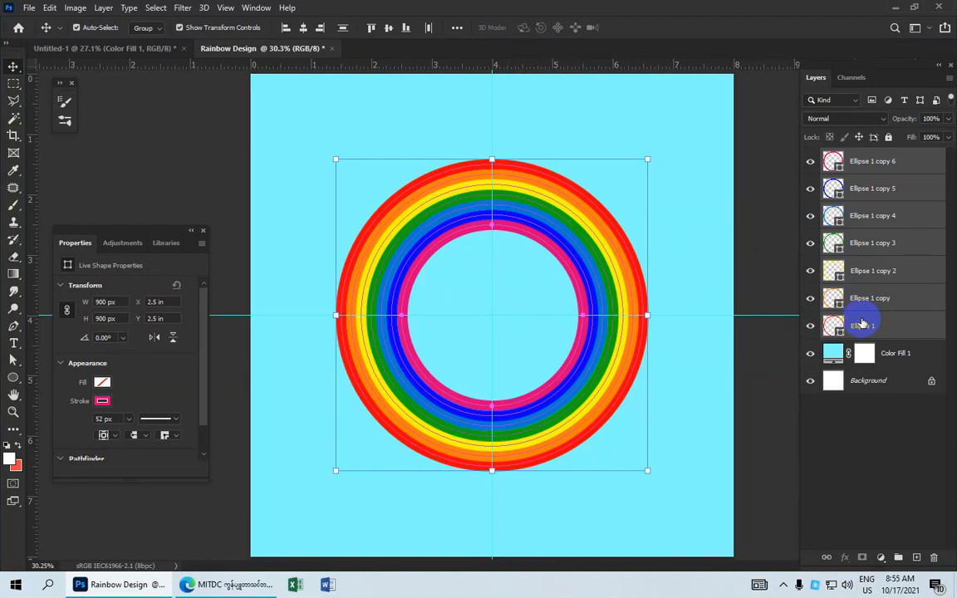
{"action": "key", "text": "ctrl+g"}
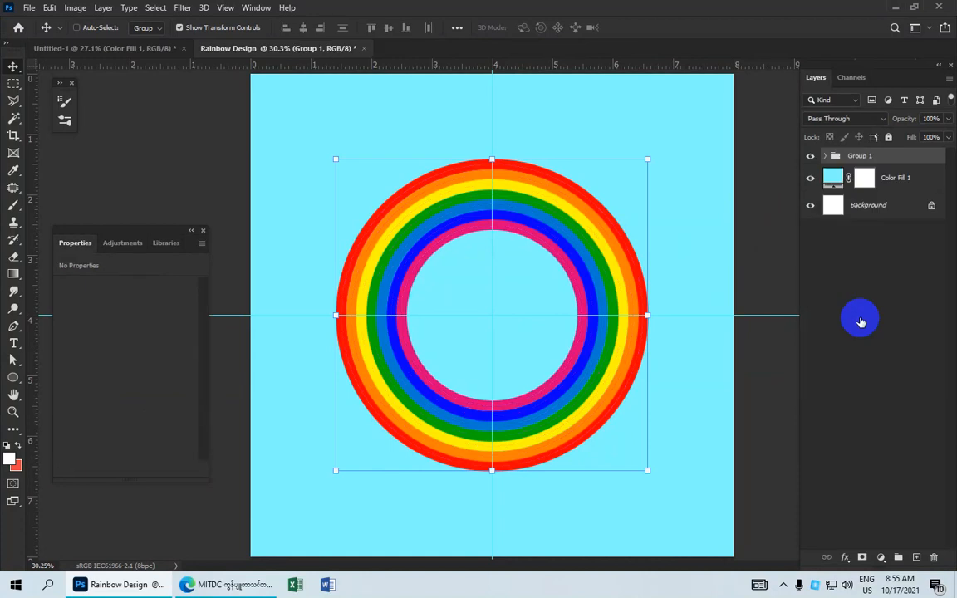
Select the upper half of the rings down to the horizontal guide with the Rectangular Marquee and add it as the group's layer mask.
{"action": "left_click", "coordinate": [14, 85]}
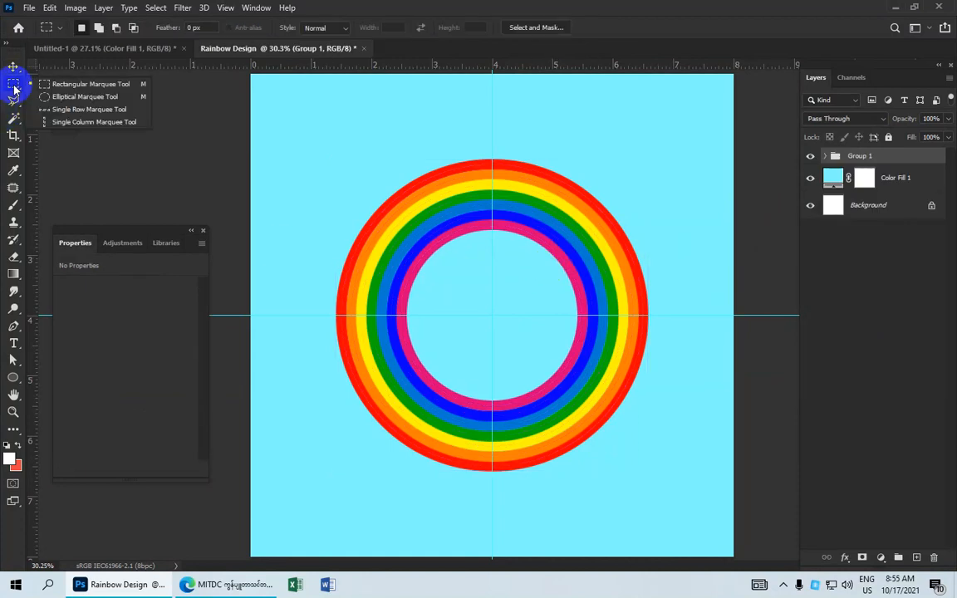
{"action": "left_click", "coordinate": [80, 85]}
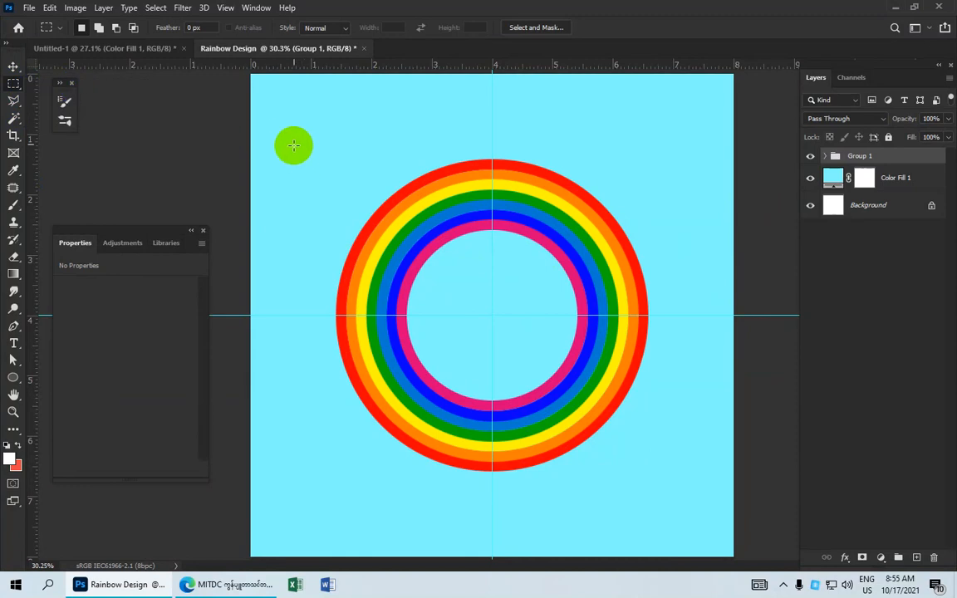
{"action": "left_click_drag", "start_coordinate": [294, 116], "coordinate": [644, 315]}
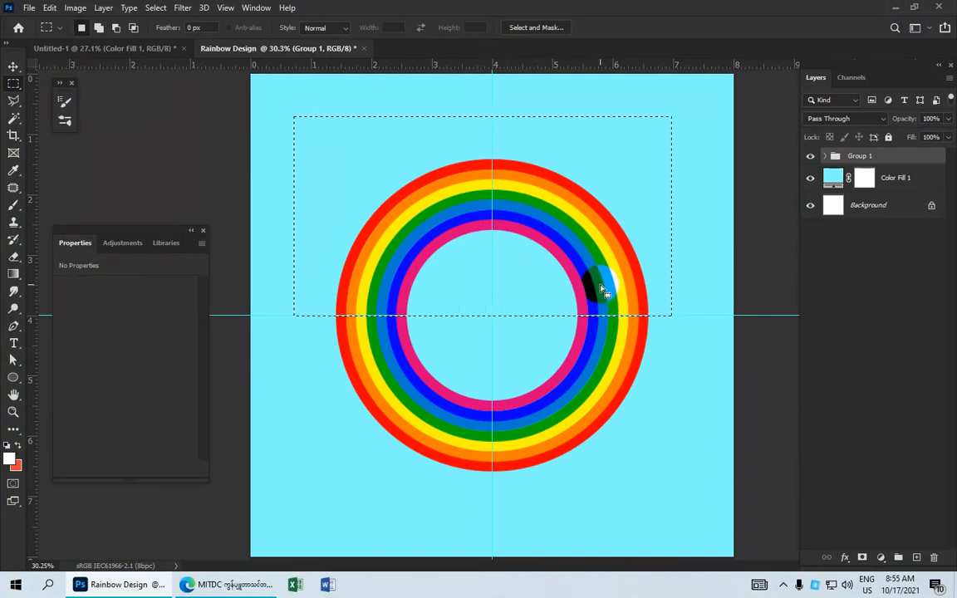
{"action": "left_click", "coordinate": [863, 558]}
{"action": "scroll", "coordinate": [550, 176], "scroll_direction": "up", "scroll_amount": 1}
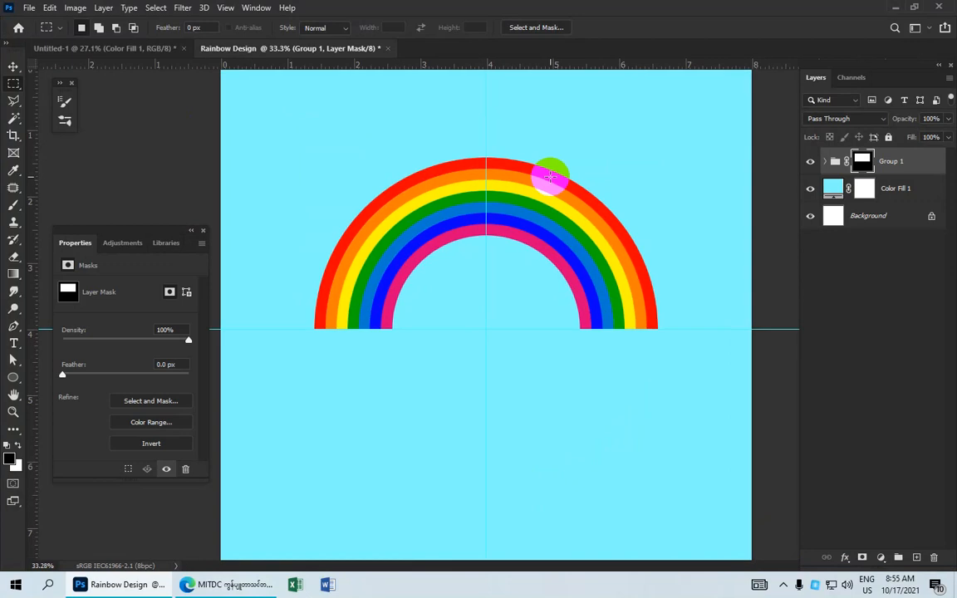
{"action": "scroll", "coordinate": [551, 176], "scroll_direction": "down", "scroll_amount": 1}
{"action": "scroll", "coordinate": [625, 199], "scroll_direction": "up", "scroll_amount": 1}
{"action": "scroll", "coordinate": [620, 201], "scroll_direction": "down", "scroll_amount": 1}
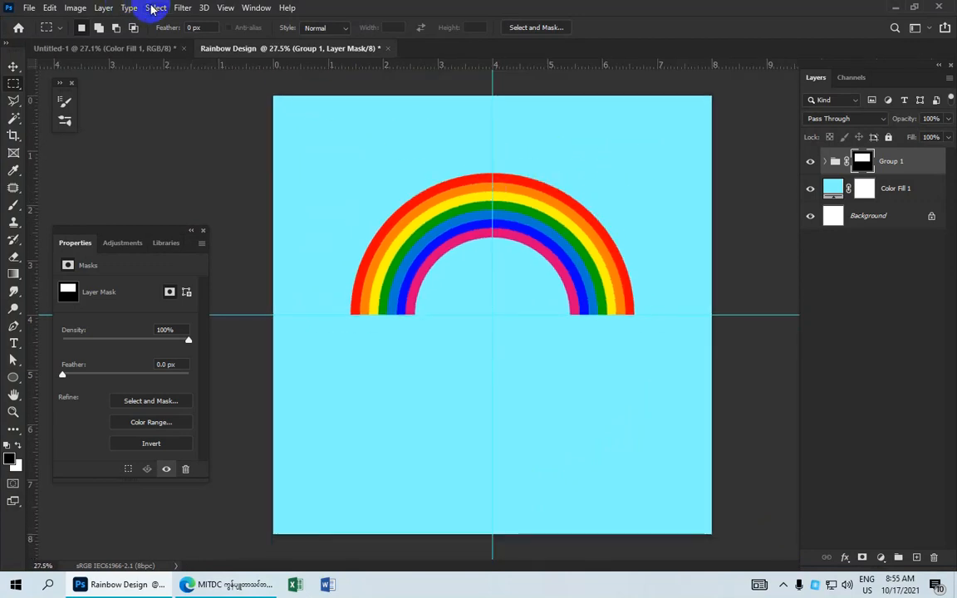
Clear all guides from the document.
{"action": "left_click", "coordinate": [225, 7]}
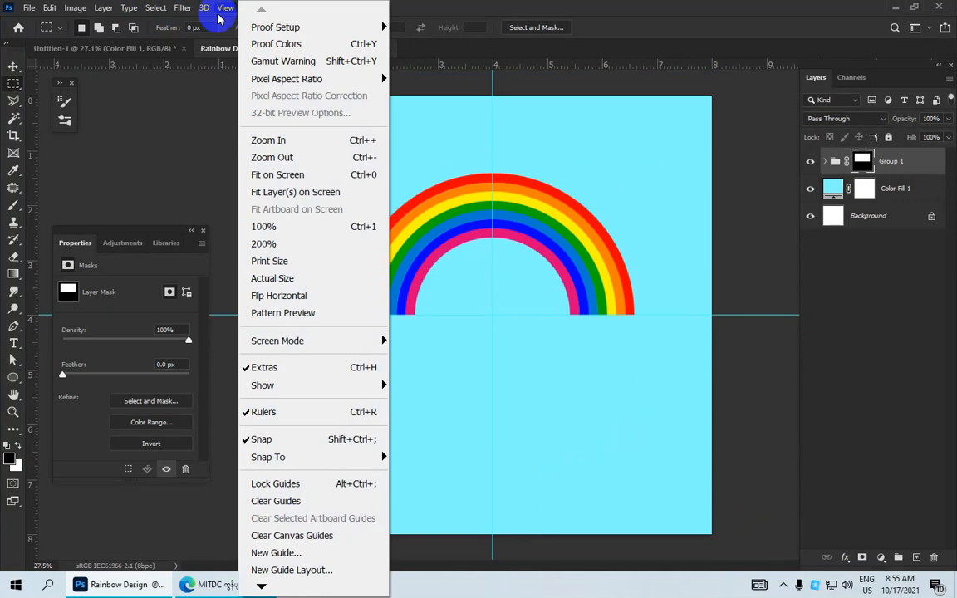
{"action": "left_click", "coordinate": [277, 501]}
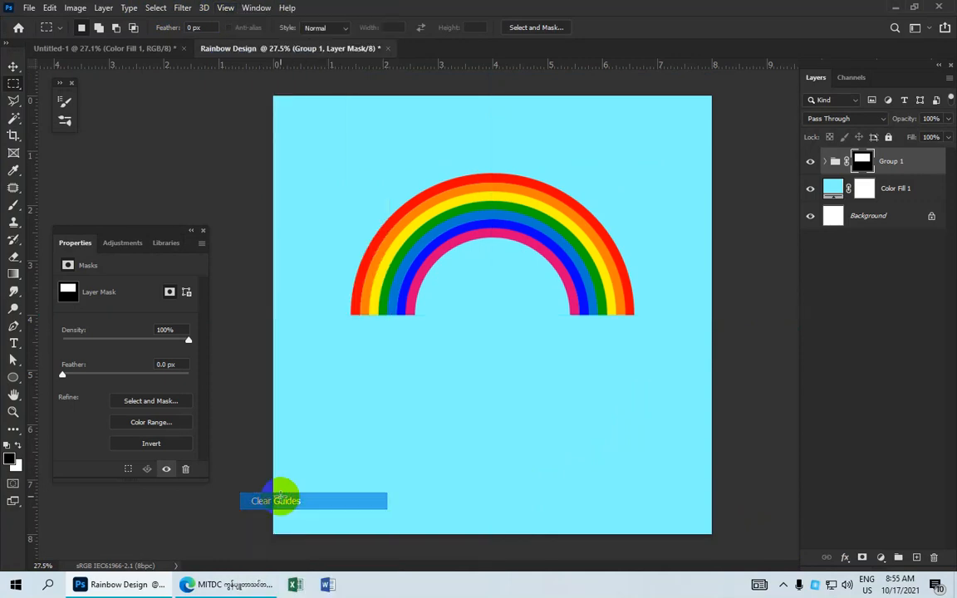
{"action": "scroll", "coordinate": [446, 288], "scroll_direction": "up", "scroll_amount": 1}
{"action": "scroll", "coordinate": [446, 288], "scroll_direction": "down", "scroll_amount": 1}
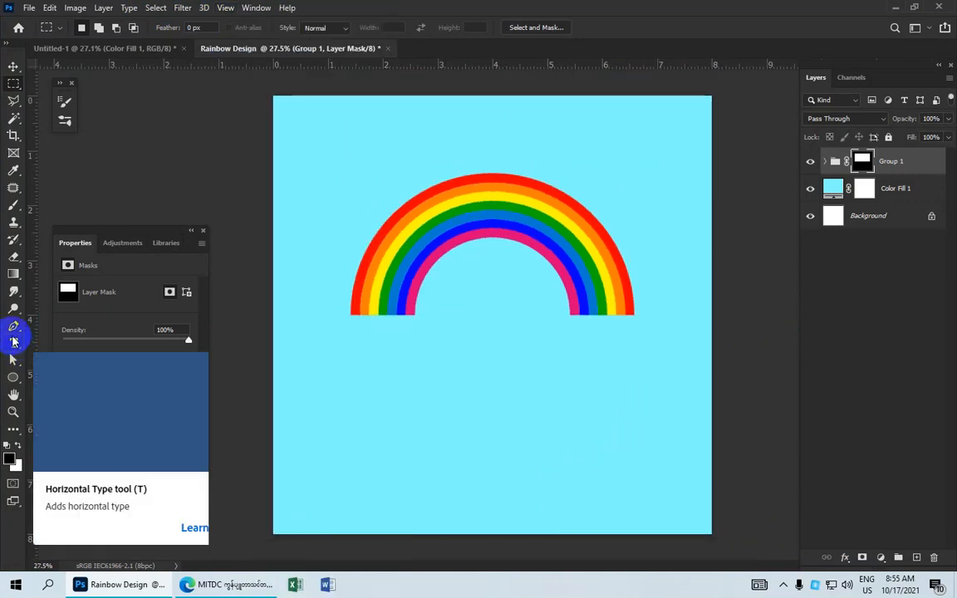
Set up the Horizontal Type tool with Bodoni Bd BT Bold, 48 pt and a violet text colour (#5a00ff).
{"action": "left_click_drag", "start_coordinate": [14, 342], "coordinate": [79, 348]}
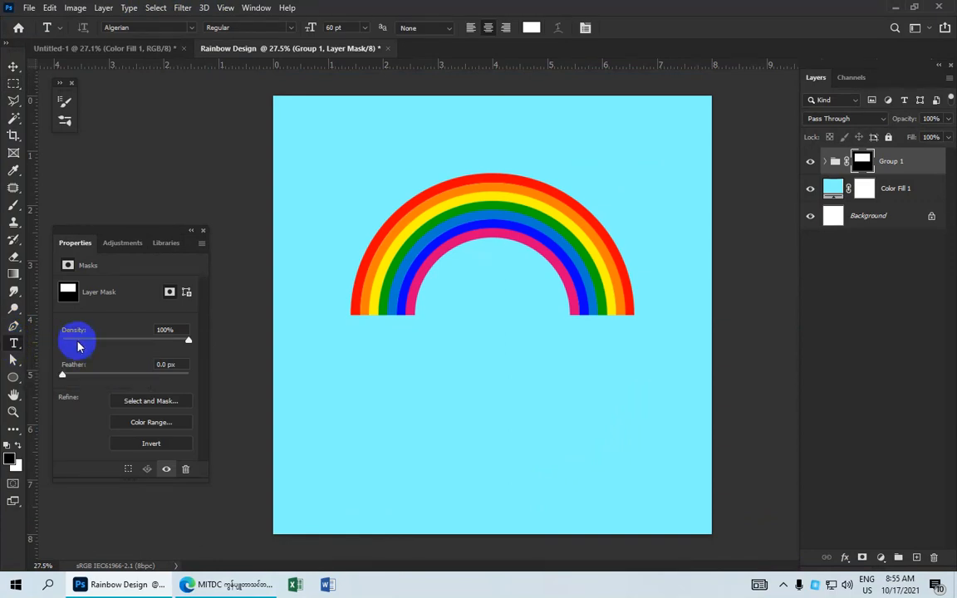
{"action": "left_click", "coordinate": [189, 29]}
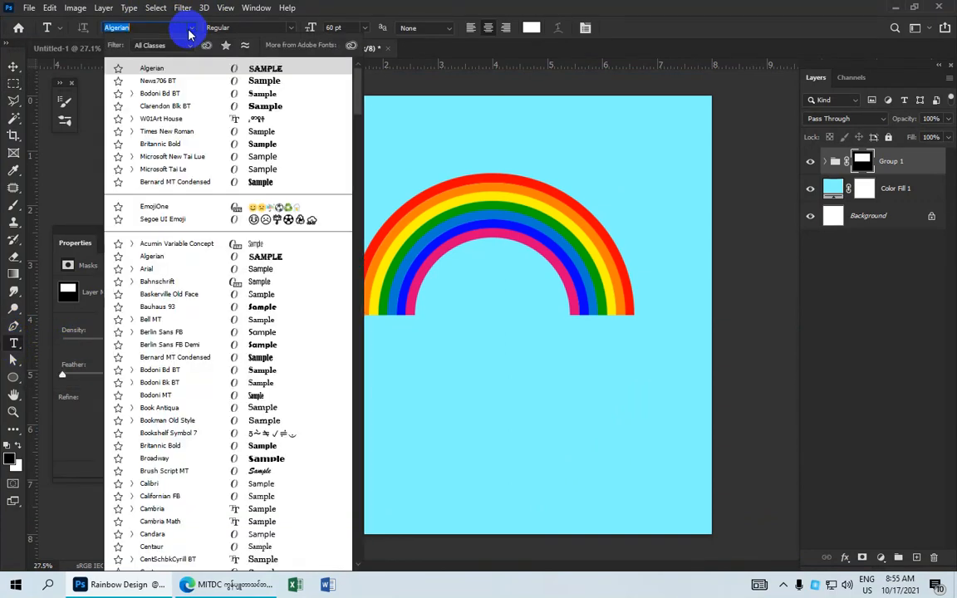
{"action": "left_click", "coordinate": [204, 97]}
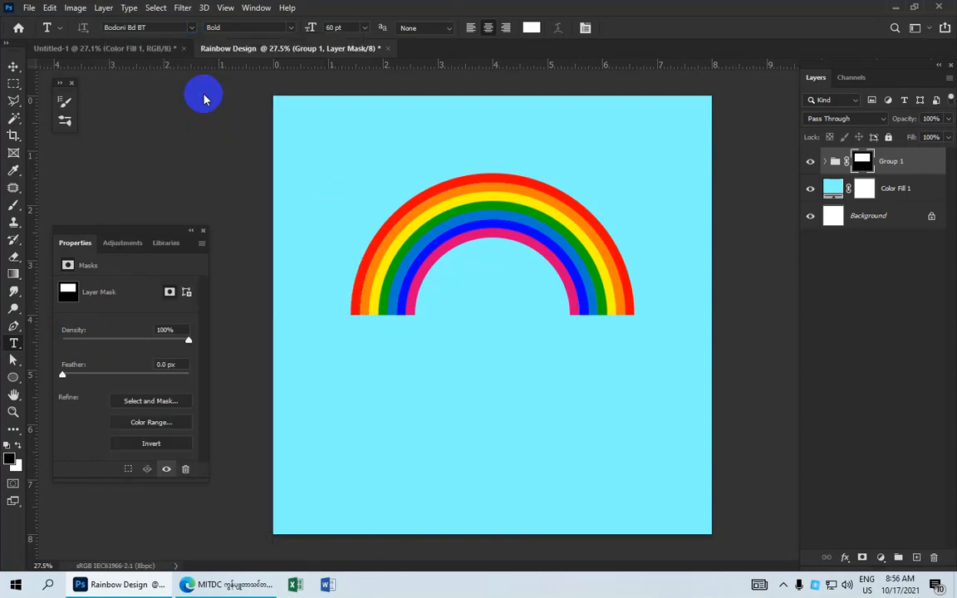
{"action": "left_click", "coordinate": [531, 29]}
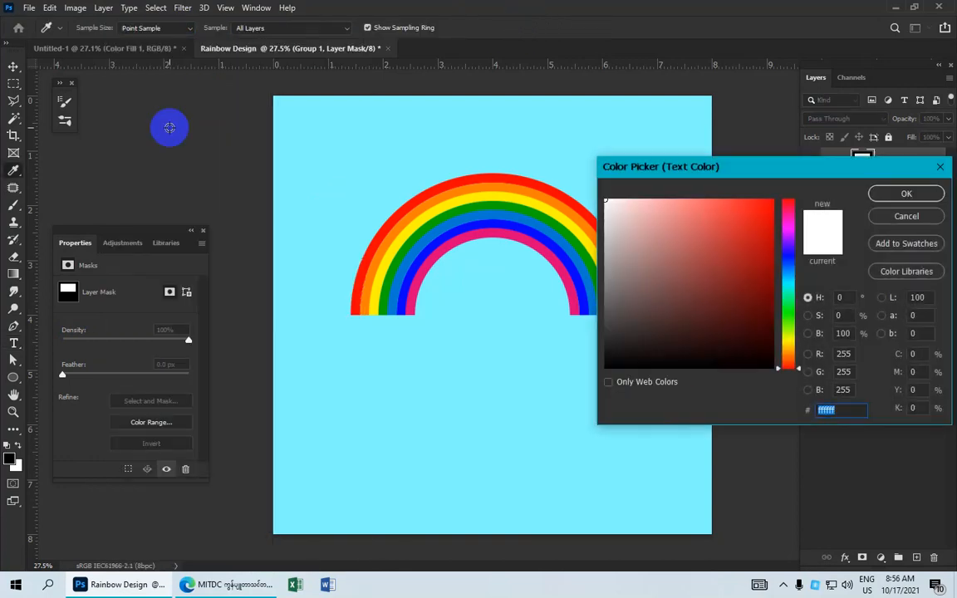
{"action": "left_click", "coordinate": [788, 321]}
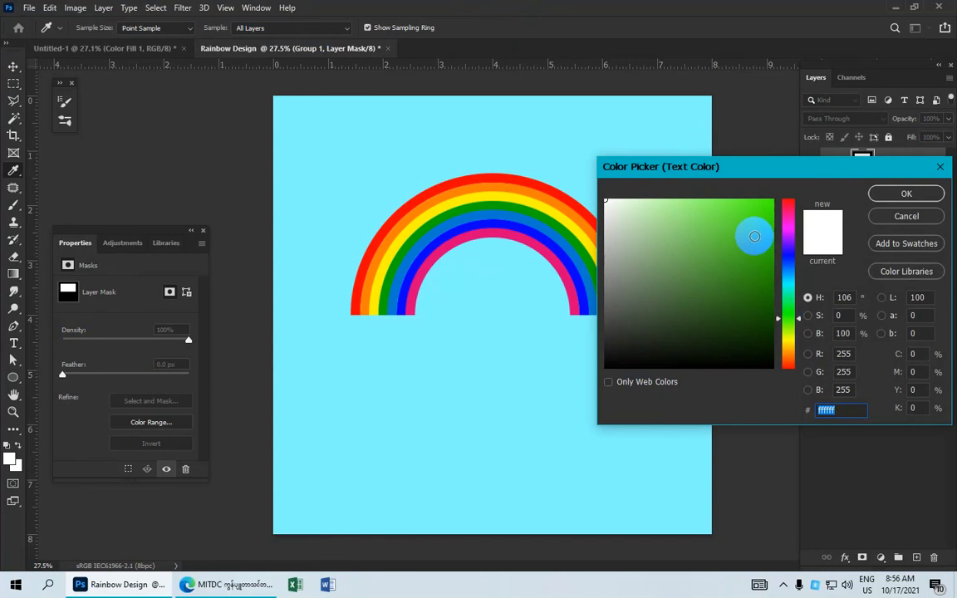
{"action": "left_click_drag", "start_coordinate": [752, 235], "coordinate": [814, 166]}
{"action": "left_click", "coordinate": [789, 256]}
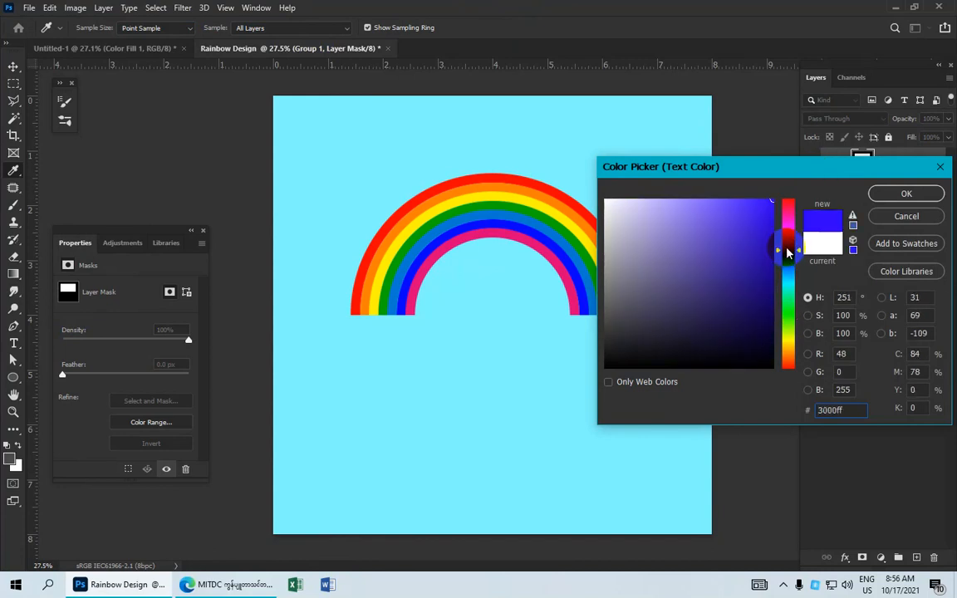
{"action": "mouse_move", "coordinate": [788, 247]}
{"action": "left_mouse_down"}
{"action": "mouse_move", "coordinate": [744, 222]}
{"action": "mouse_move", "coordinate": [788, 196]}
{"action": "left_mouse_up"}
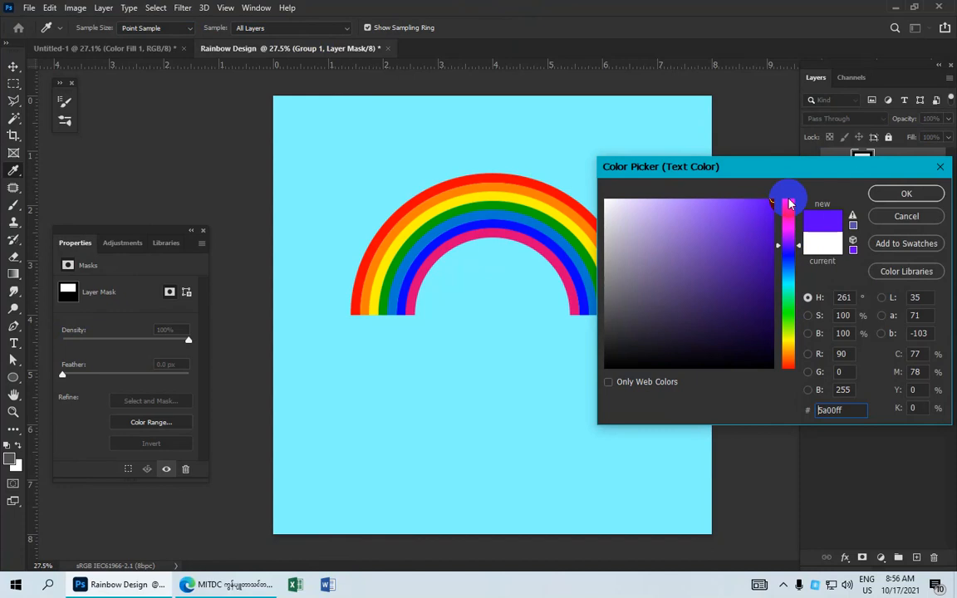
{"action": "left_click", "coordinate": [883, 202]}
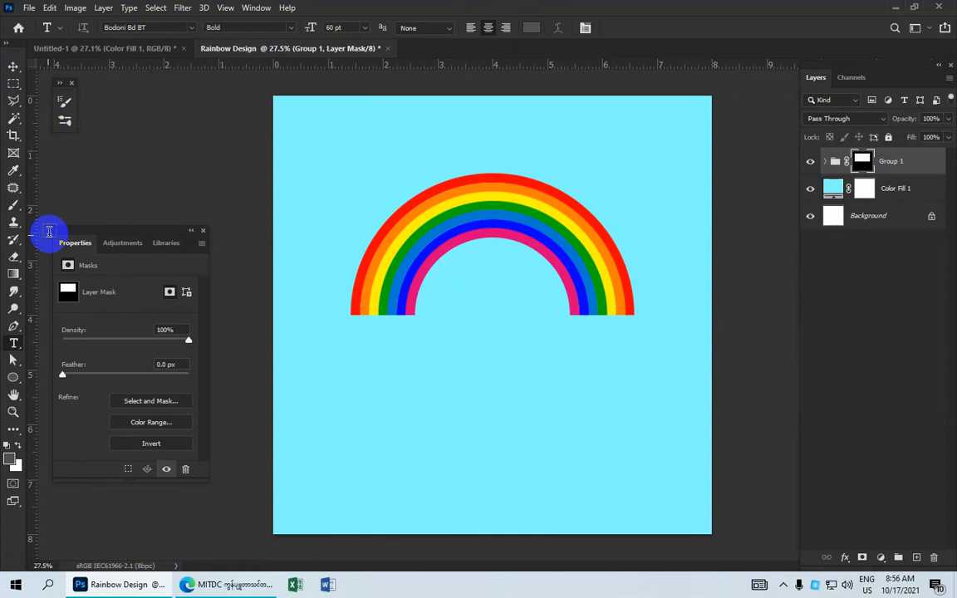
{"action": "left_click", "coordinate": [366, 31]}
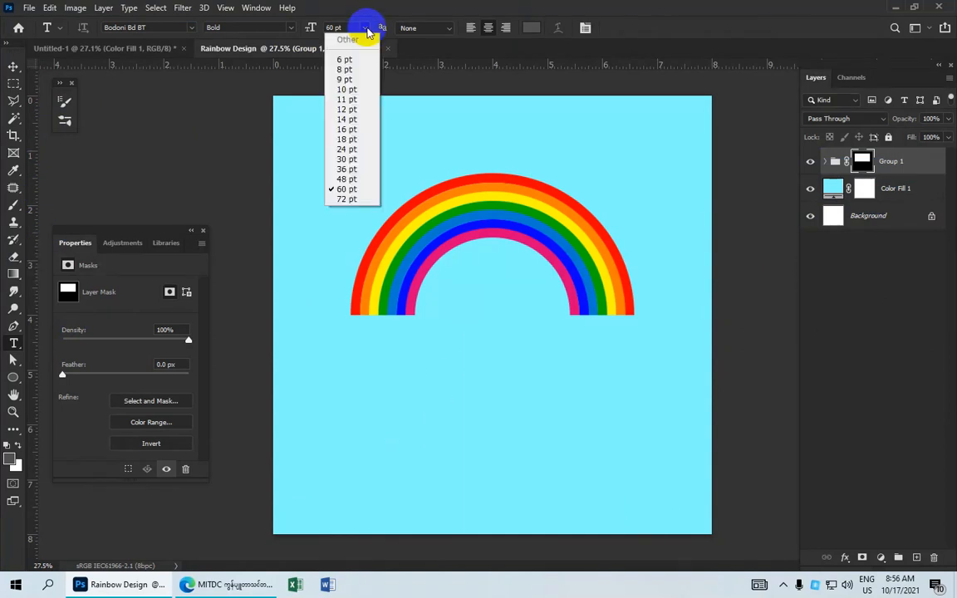
{"action": "left_click", "coordinate": [355, 180]}
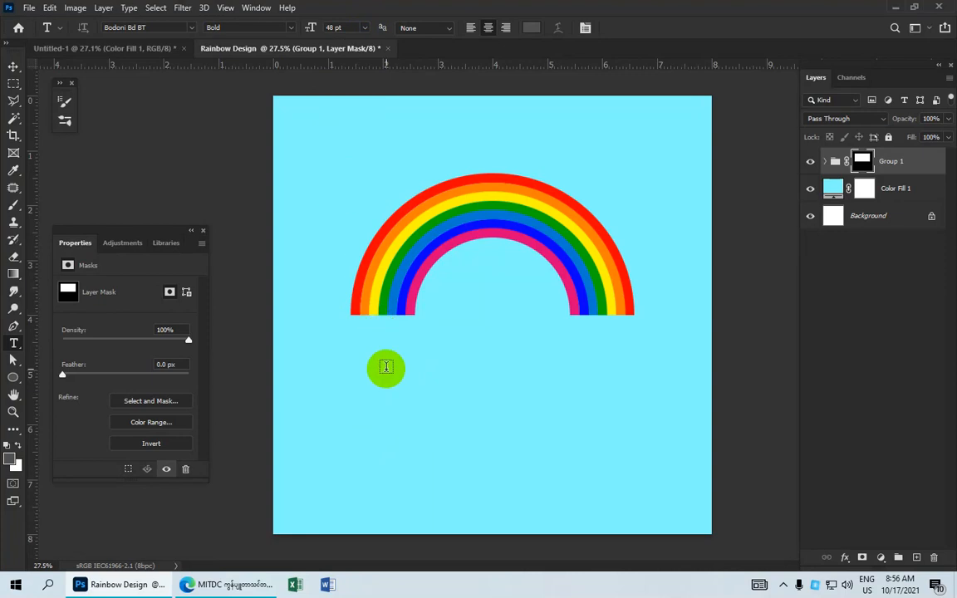
Add the title text "Rainbow Design" below the rainbow and move it to about X 1.07 in, Y 4.72 in, centred under the arch.
{"action": "left_click", "coordinate": [388, 371]}
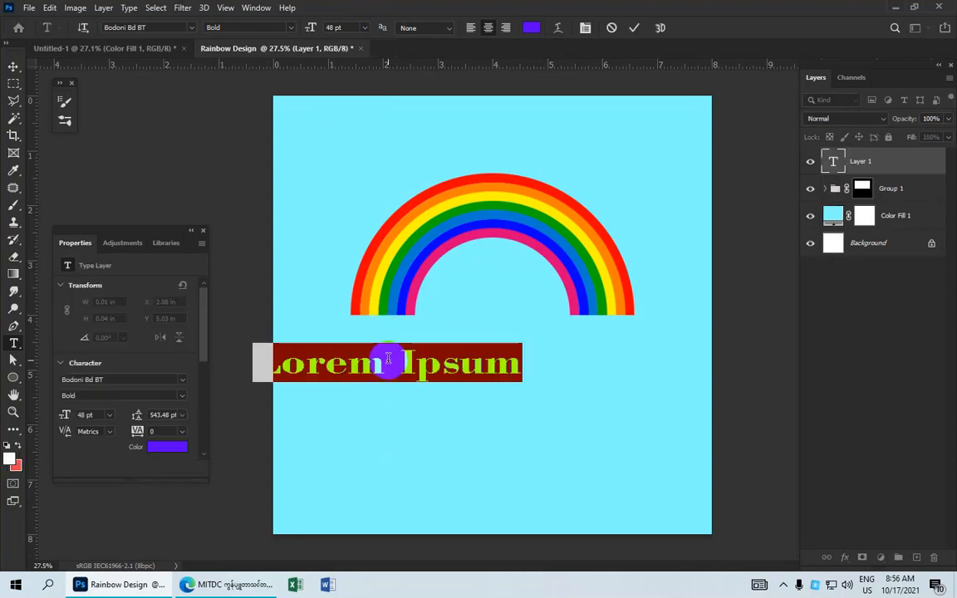
{"action": "type", "text": "R"}
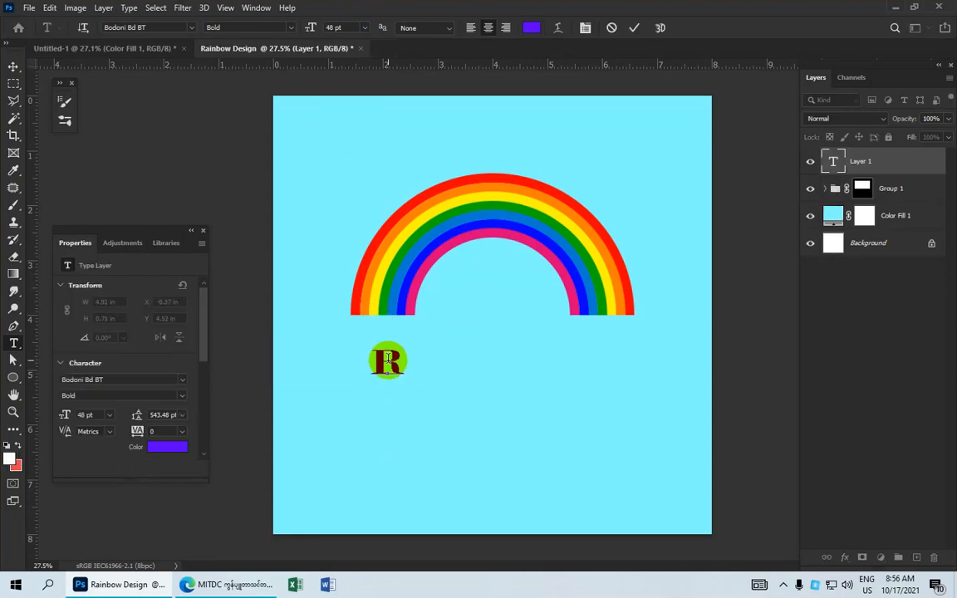
{"action": "type", "text": "ain"}
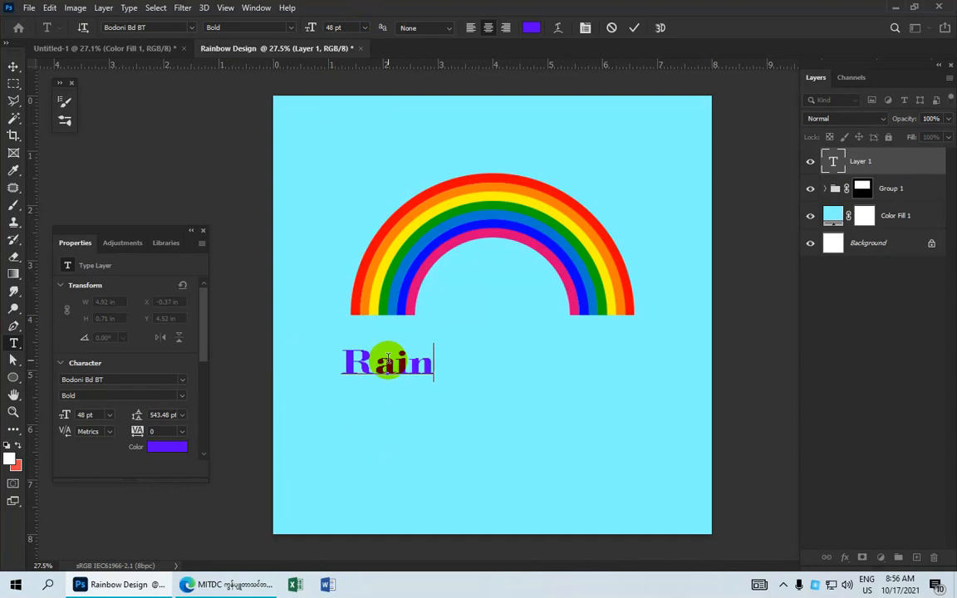
{"action": "type", "text": "b"}
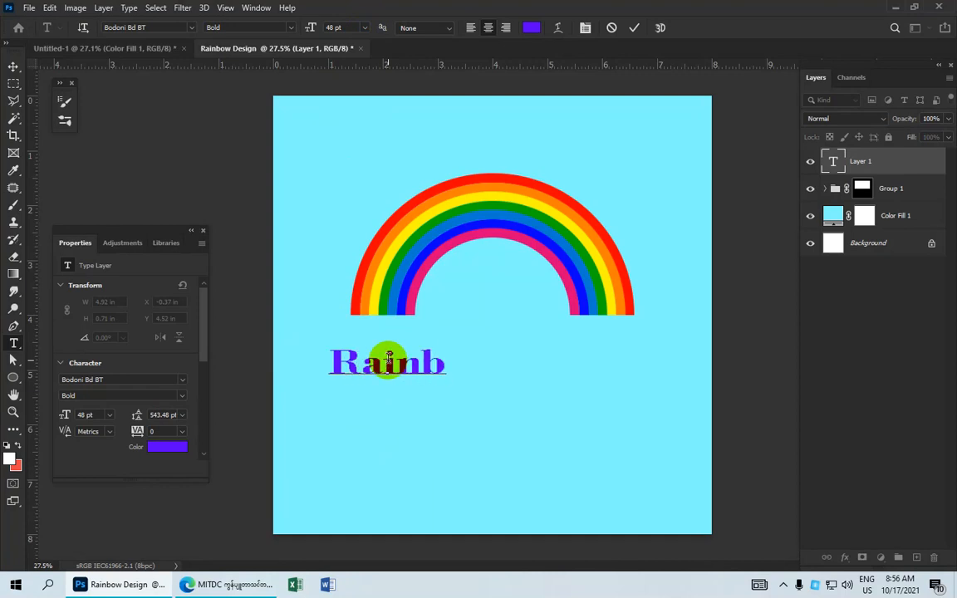
{"action": "type", "text": "ow"}
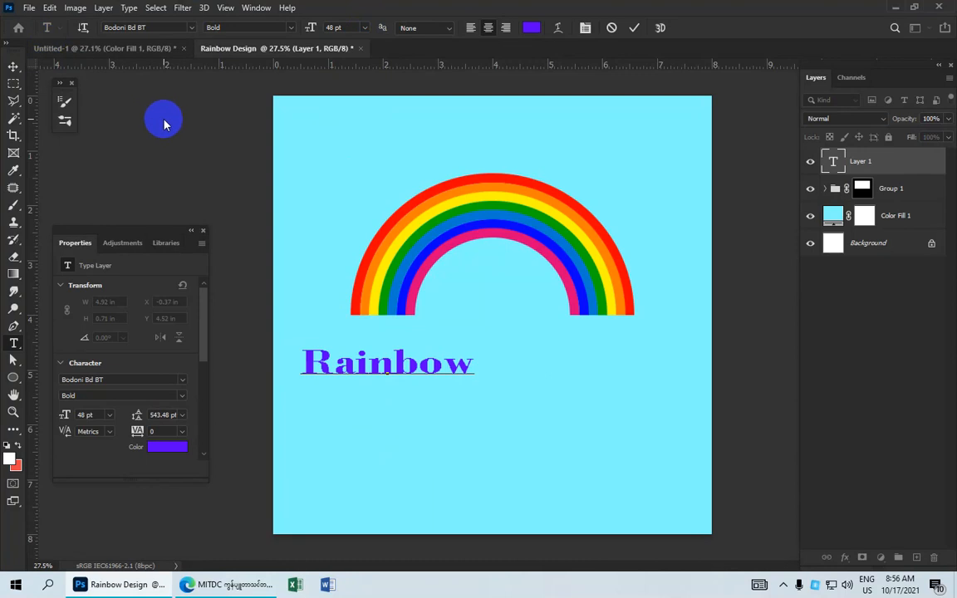
{"action": "type", "text": " D"}
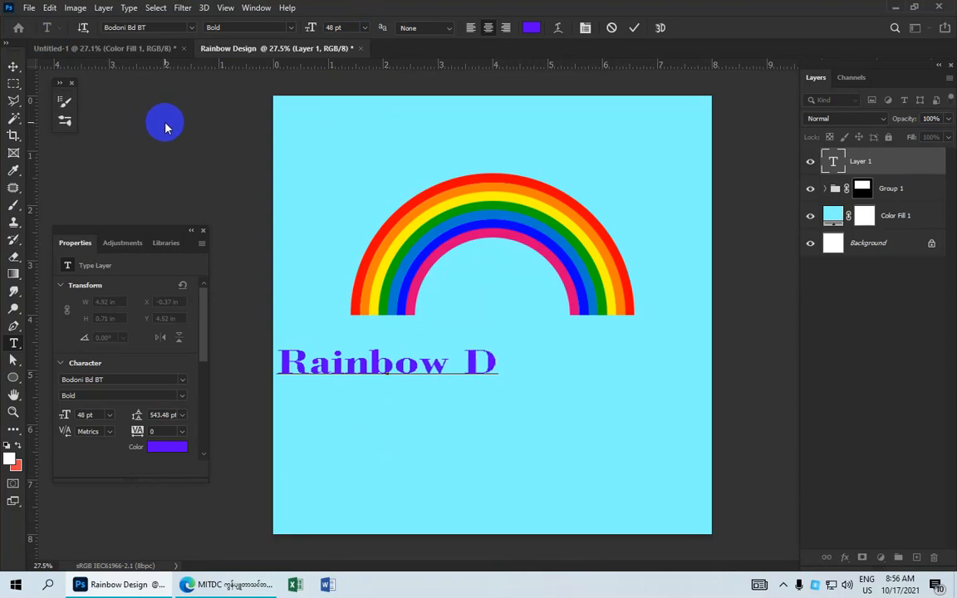
{"action": "type", "text": "esi"}
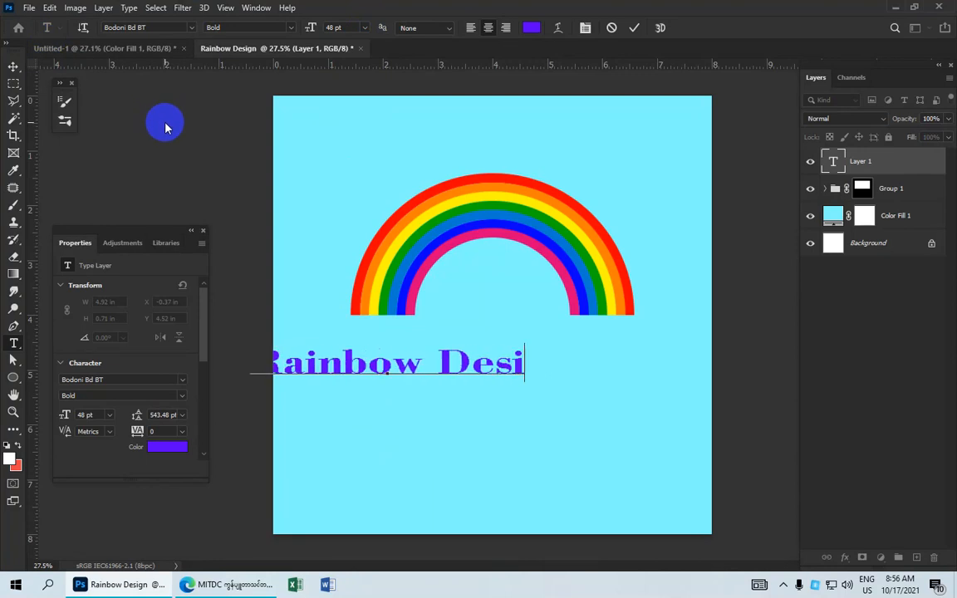
{"action": "type", "text": "gn"}
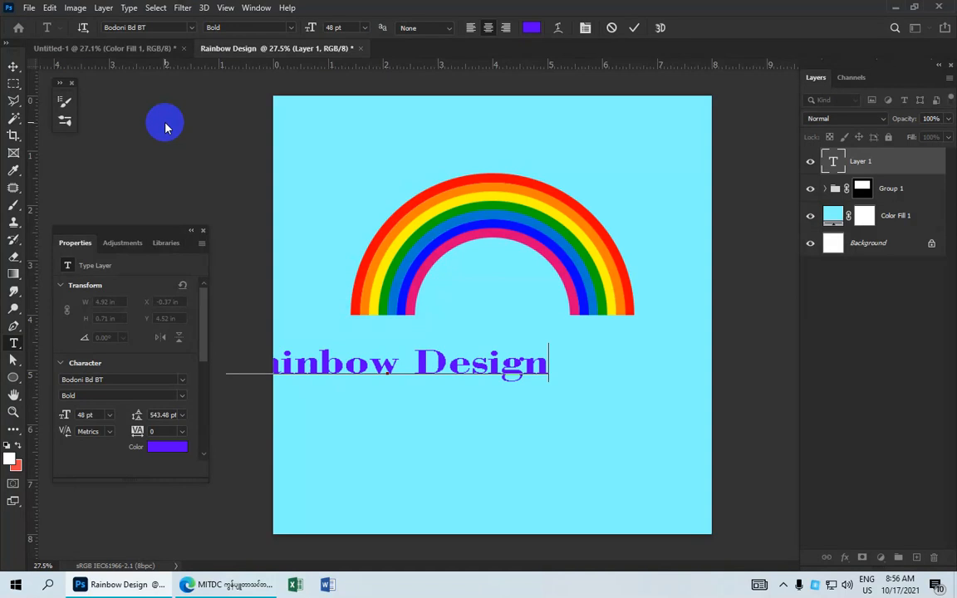
{"action": "left_click", "coordinate": [632, 30]}
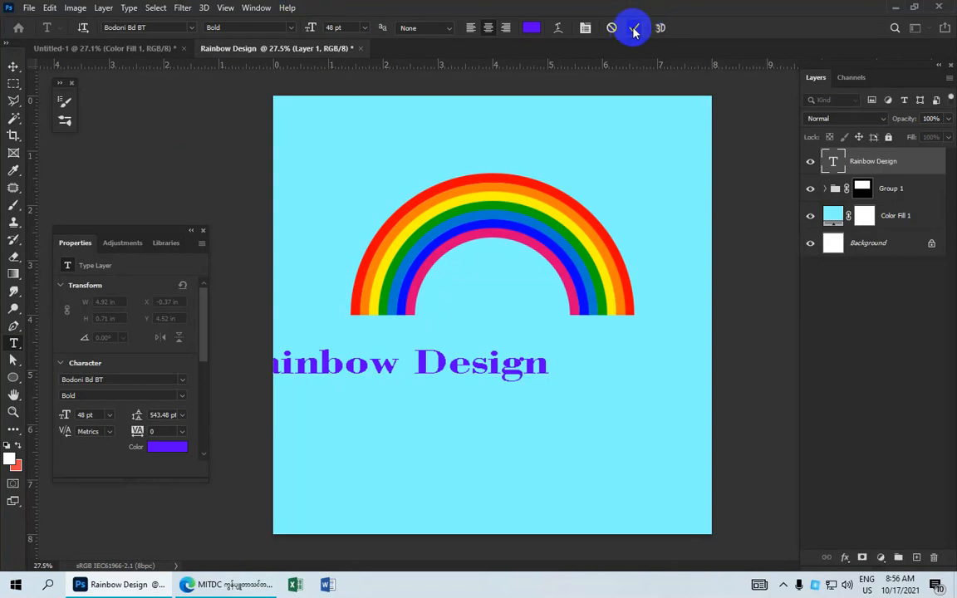
{"action": "left_click", "coordinate": [13, 70]}
{"action": "left_click_drag", "start_coordinate": [468, 365], "coordinate": [572, 378]}
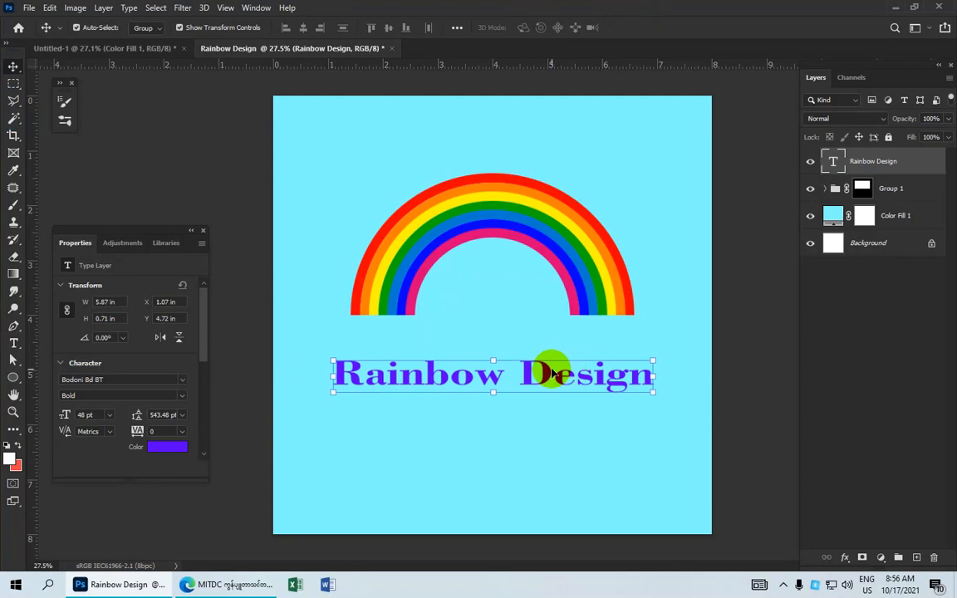
Add a Stroke layer effect to the title with a size of 8 px and white (#ffffff) as its colour.
{"action": "left_click", "coordinate": [846, 558]}
{"action": "left_click", "coordinate": [856, 454]}
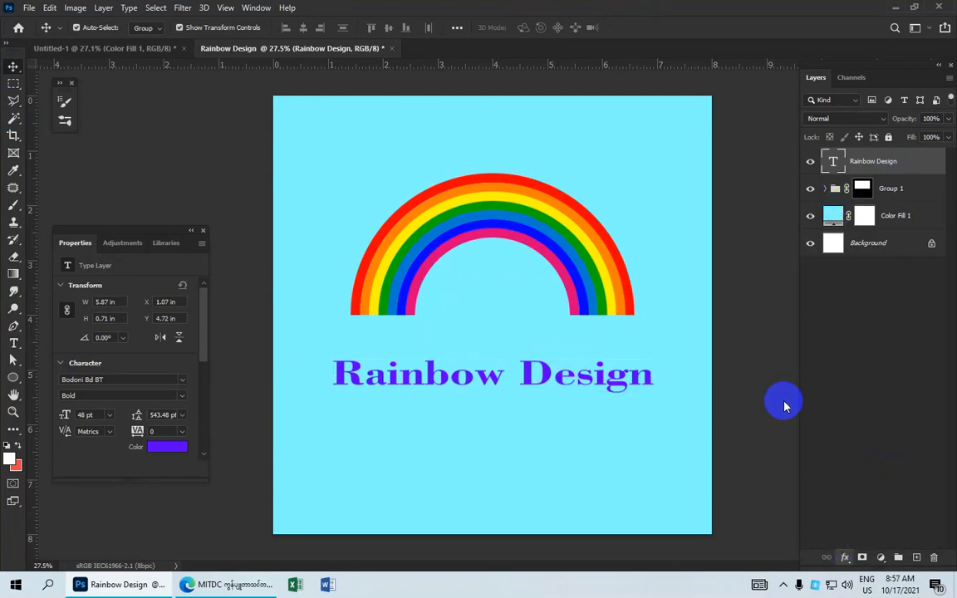
{"action": "left_click_drag", "start_coordinate": [640, 94], "coordinate": [722, 102]}
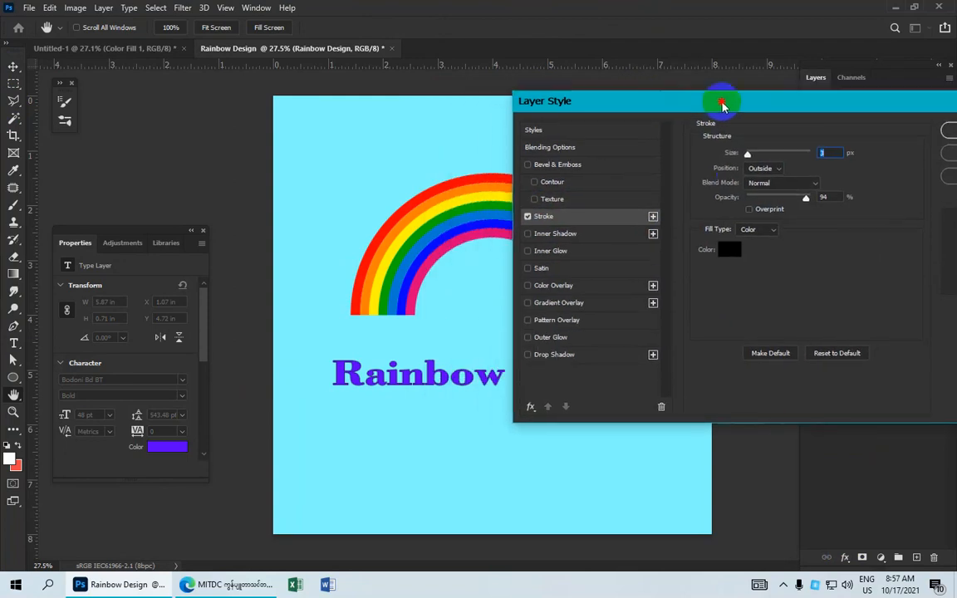
{"action": "left_click_drag", "start_coordinate": [748, 154], "coordinate": [752, 155]}
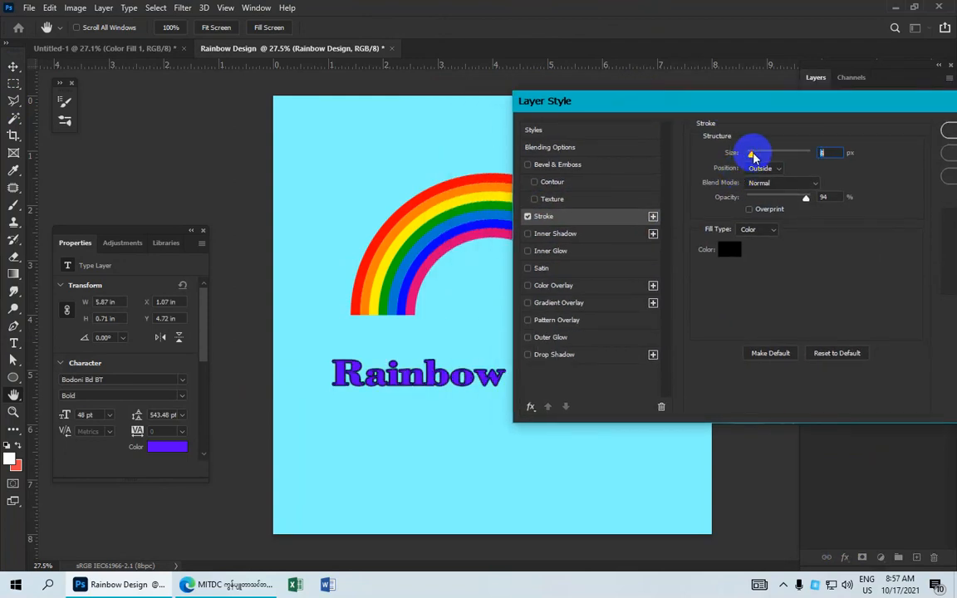
{"action": "left_click", "coordinate": [723, 252]}
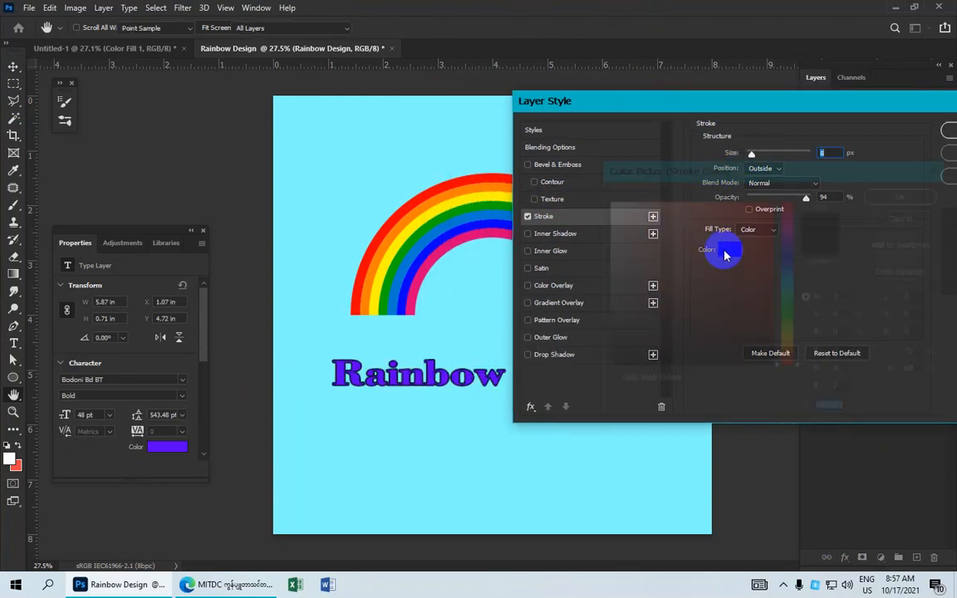
{"action": "left_click", "coordinate": [580, 193]}
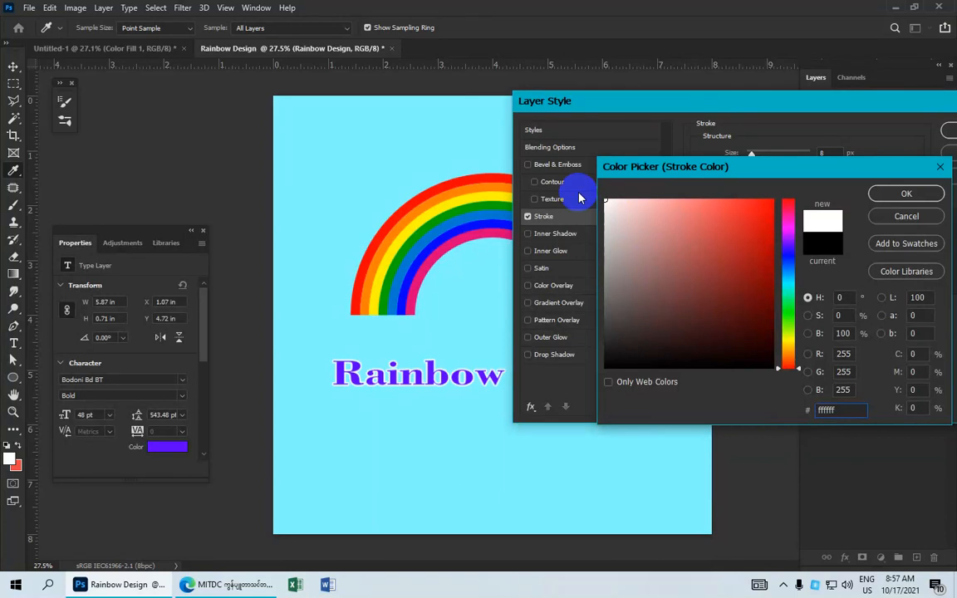
{"action": "left_click_drag", "start_coordinate": [605, 239], "coordinate": [592, 256]}
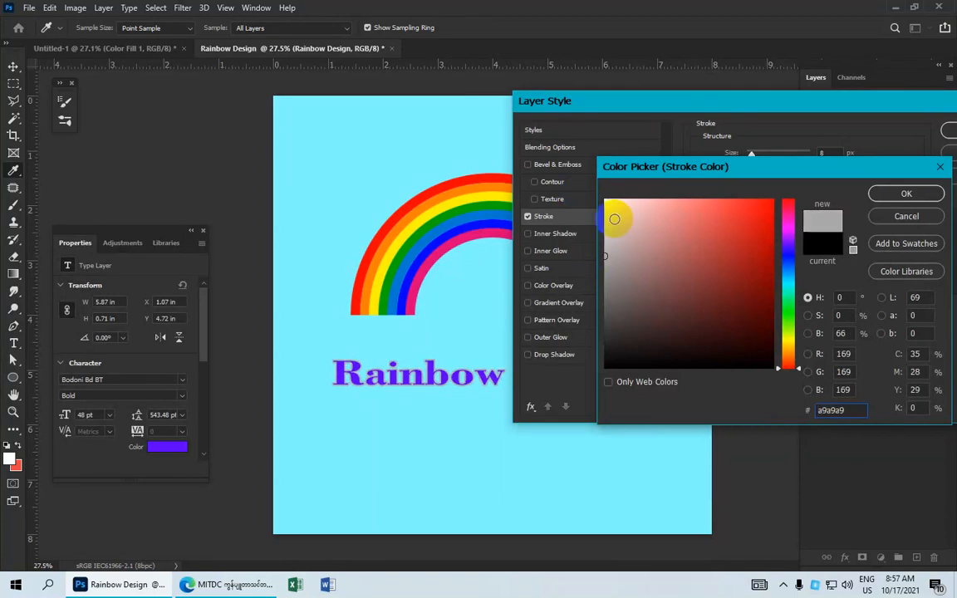
{"action": "mouse_move", "coordinate": [614, 218]}
{"action": "left_mouse_down"}
{"action": "mouse_move", "coordinate": [562, 149]}
{"action": "mouse_move", "coordinate": [576, 186]}
{"action": "mouse_move", "coordinate": [620, 210]}
{"action": "mouse_move", "coordinate": [724, 210]}
{"action": "left_mouse_up"}
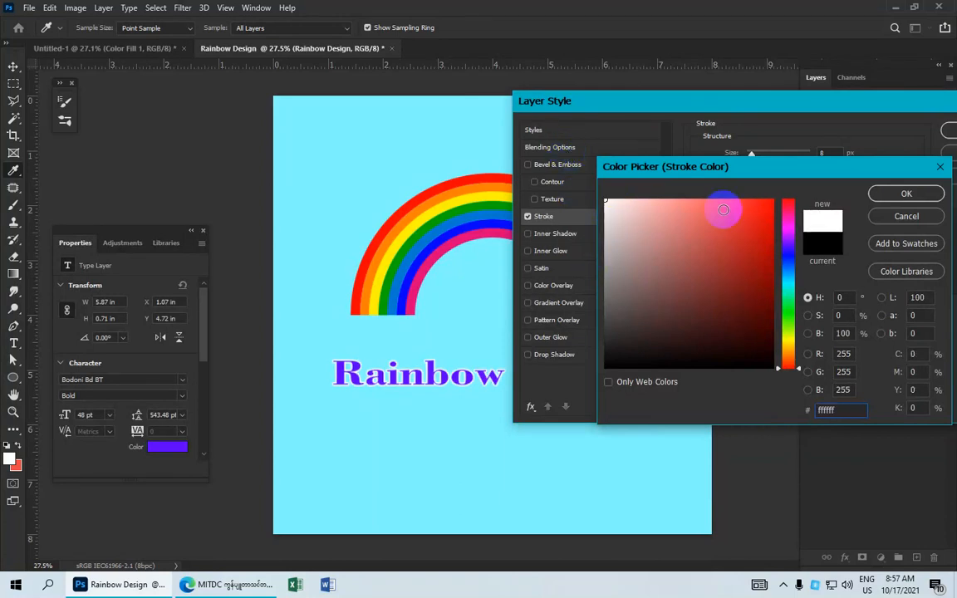
{"action": "left_click", "coordinate": [900, 194]}
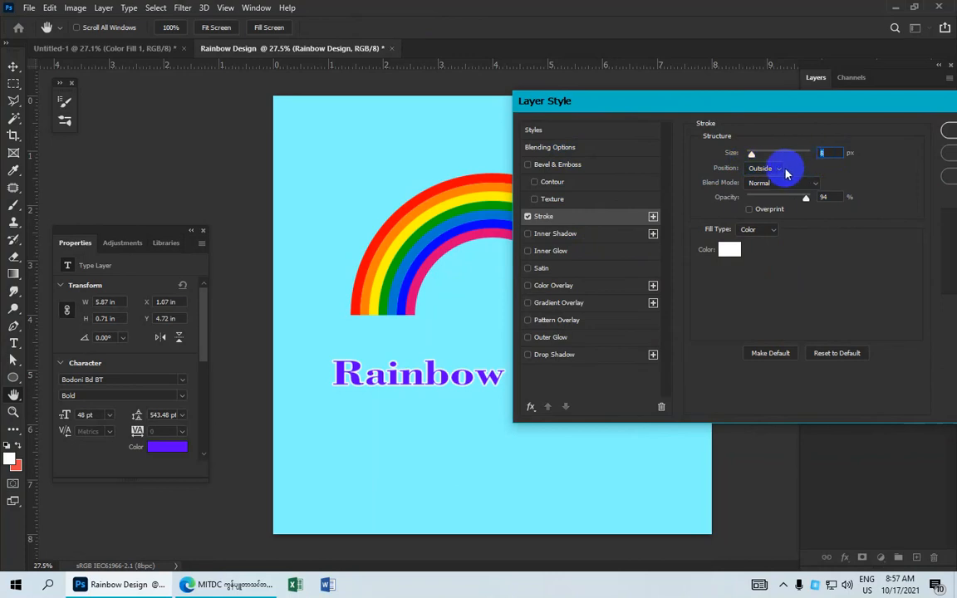
Set the title stroke's opacity to 100%, keeping the Outside position, and apply the layer style.
{"action": "left_click", "coordinate": [780, 172]}
{"action": "left_click", "coordinate": [778, 173]}
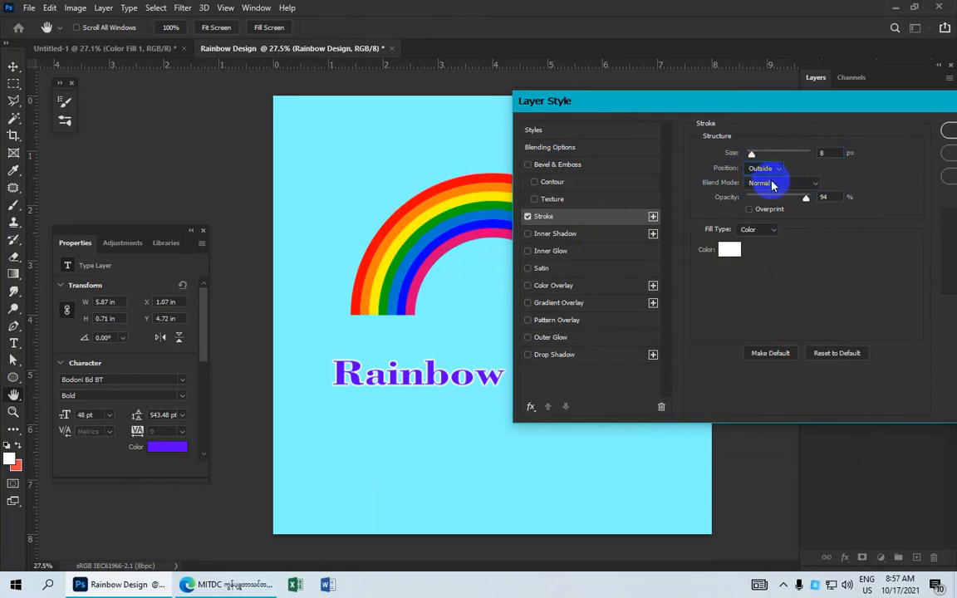
{"action": "left_click_drag", "start_coordinate": [809, 200], "coordinate": [830, 201]}
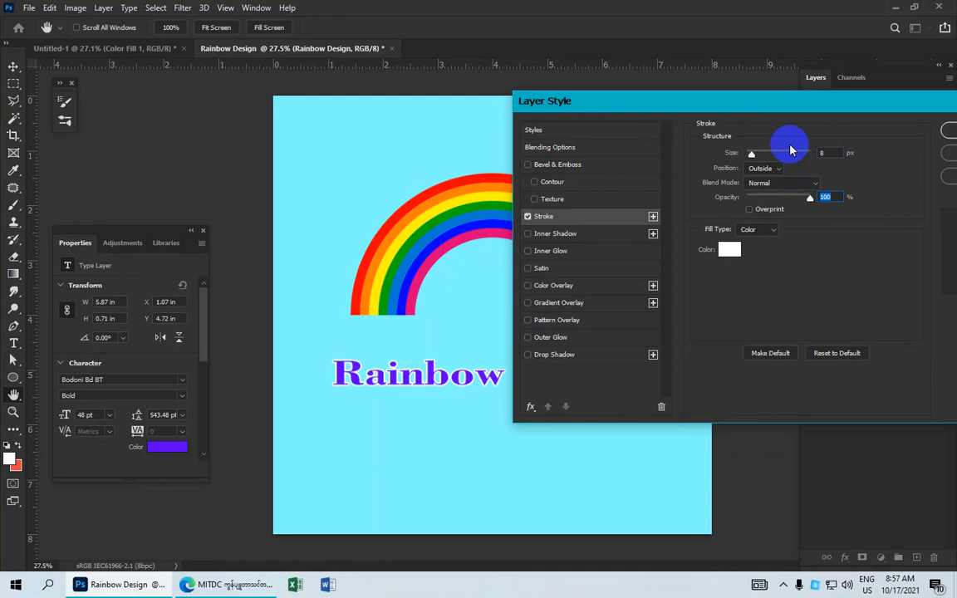
{"action": "left_click_drag", "start_coordinate": [782, 108], "coordinate": [595, 236]}
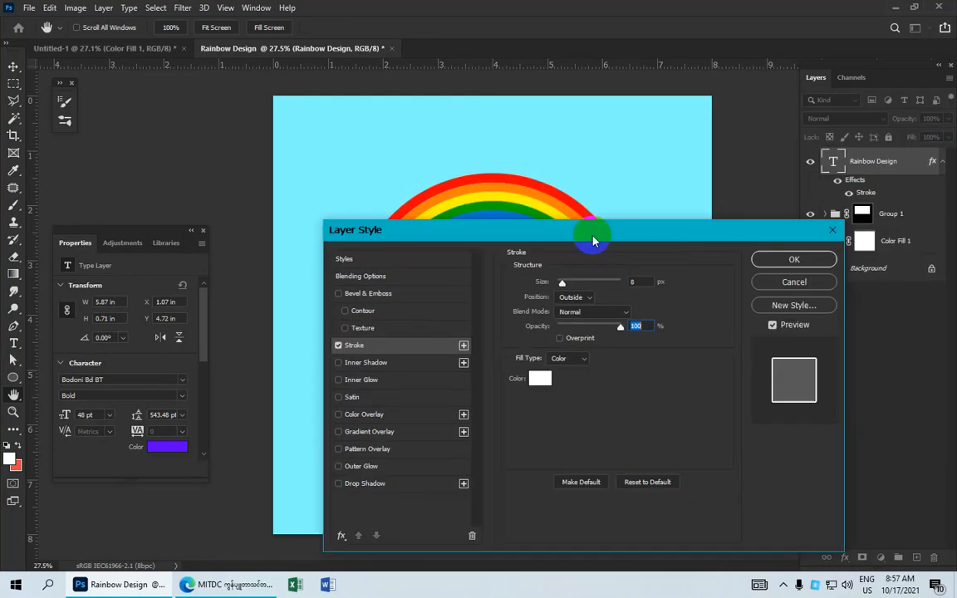
{"action": "left_click", "coordinate": [782, 260]}
Shift the title slightly beneath the rainbow to about X 1.25 in, Y 4.7 in and deselect it.
{"action": "key", "text": "v"}
{"action": "left_click_drag", "start_coordinate": [550, 371], "coordinate": [552, 374]}
{"action": "left_click", "coordinate": [653, 235]}
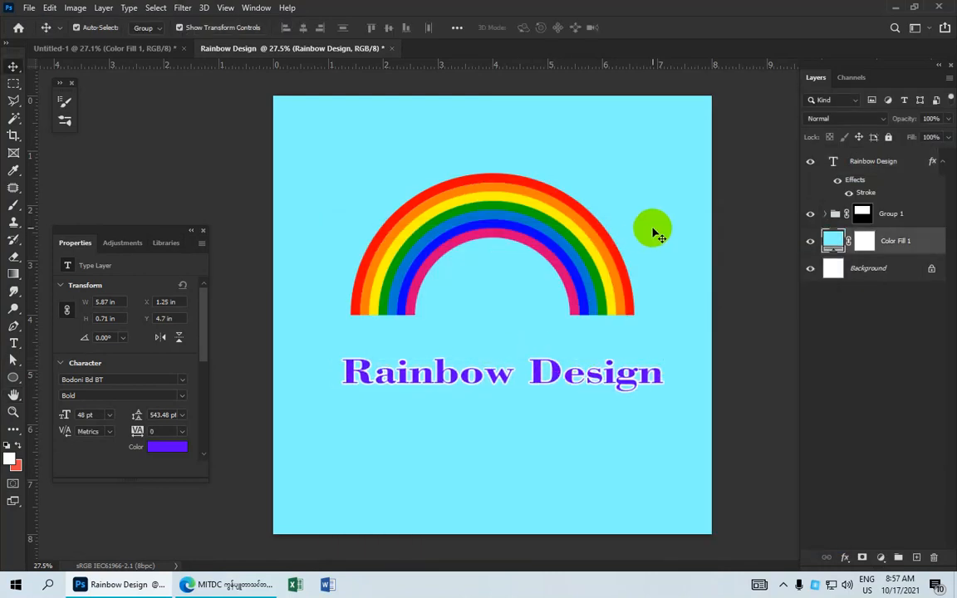
Look over the finished design and minimize the Photoshop window to reveal the desktop.
{"action": "scroll", "coordinate": [651, 236], "scroll_direction": "down", "scroll_amount": 2}
{"action": "scroll", "coordinate": [634, 249], "scroll_direction": "up", "scroll_amount": 3}
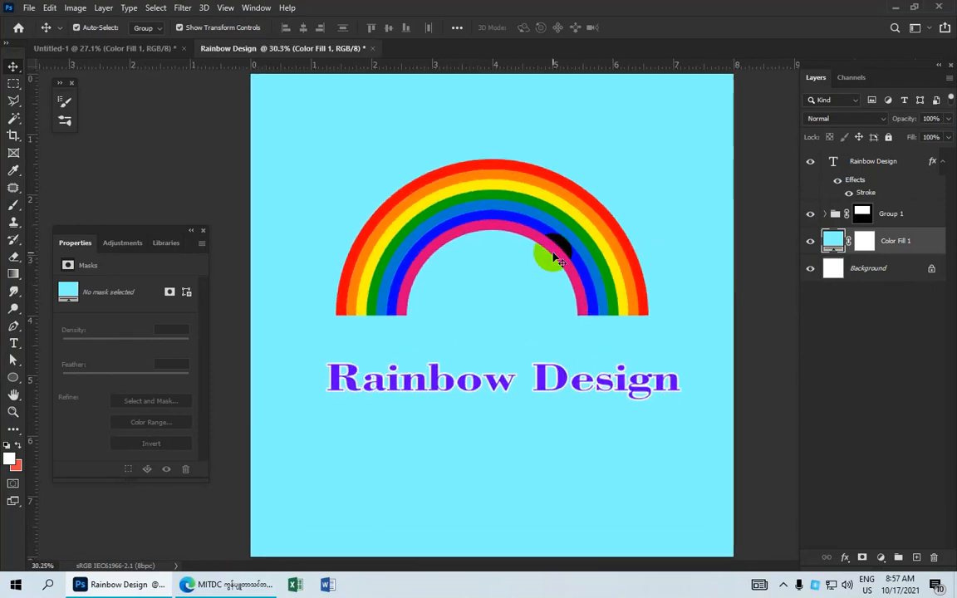
{"action": "scroll", "coordinate": [551, 257], "scroll_direction": "down", "scroll_amount": 1}
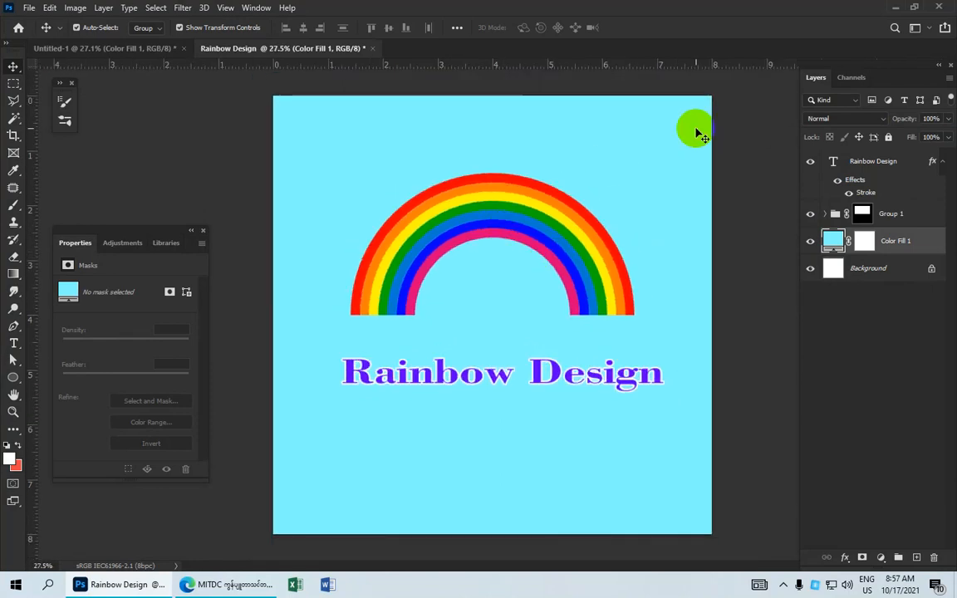
{"action": "left_click", "coordinate": [898, 14]}
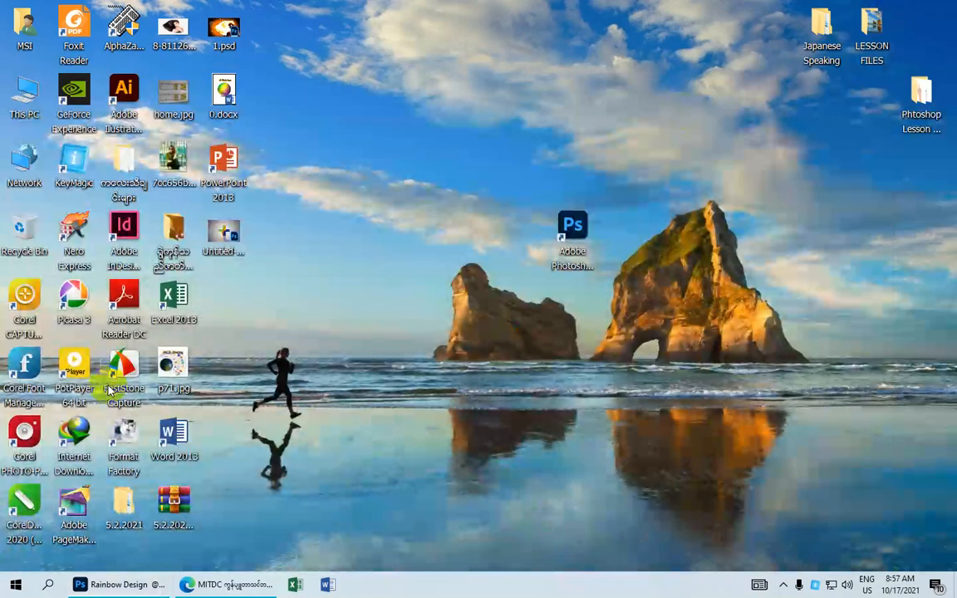